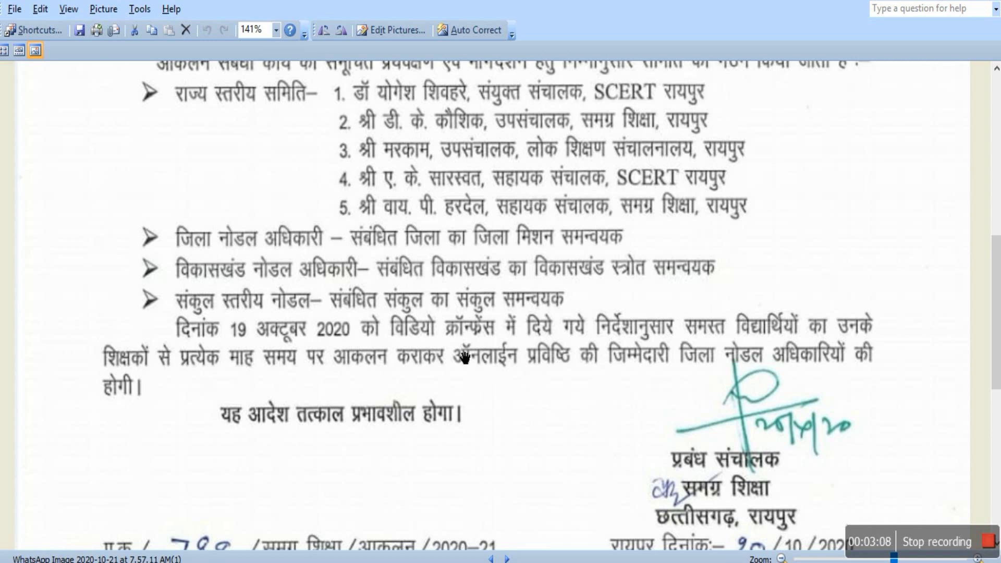
Switch to the browser showing cgschool.in and open the आकलन संदर्शिका guide
key(alt+Tab)
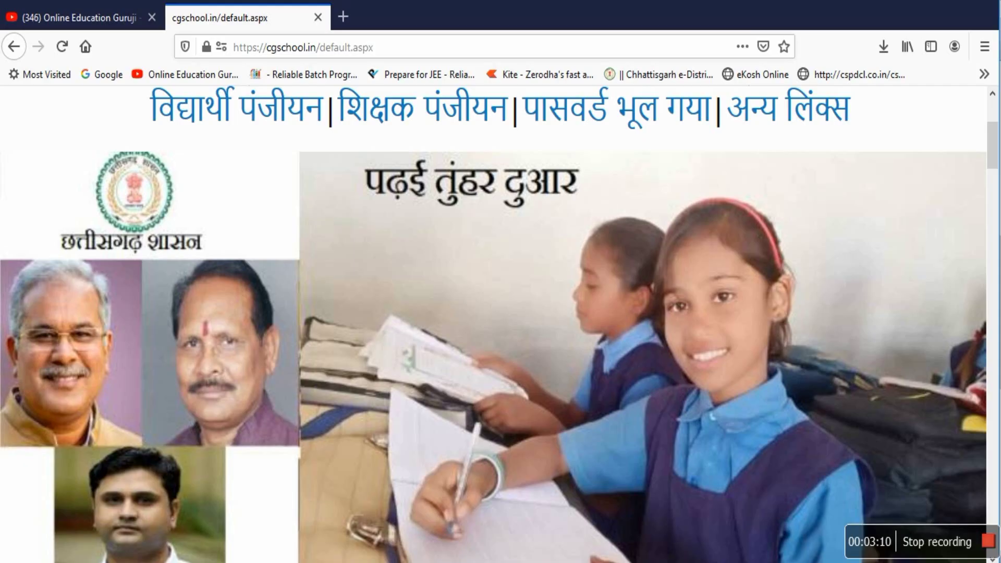
scroll(567, 267, up, 5)
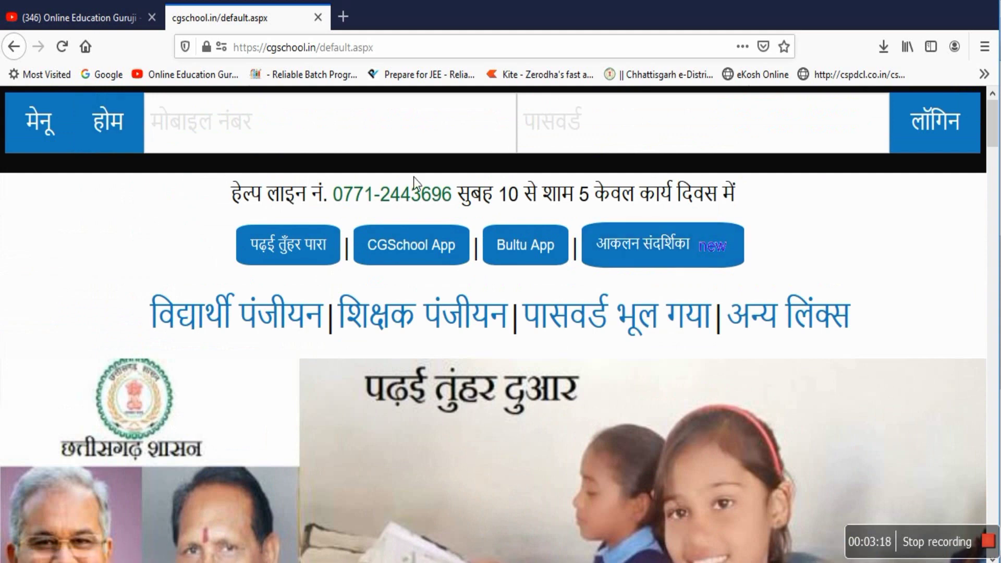
click(661, 248)
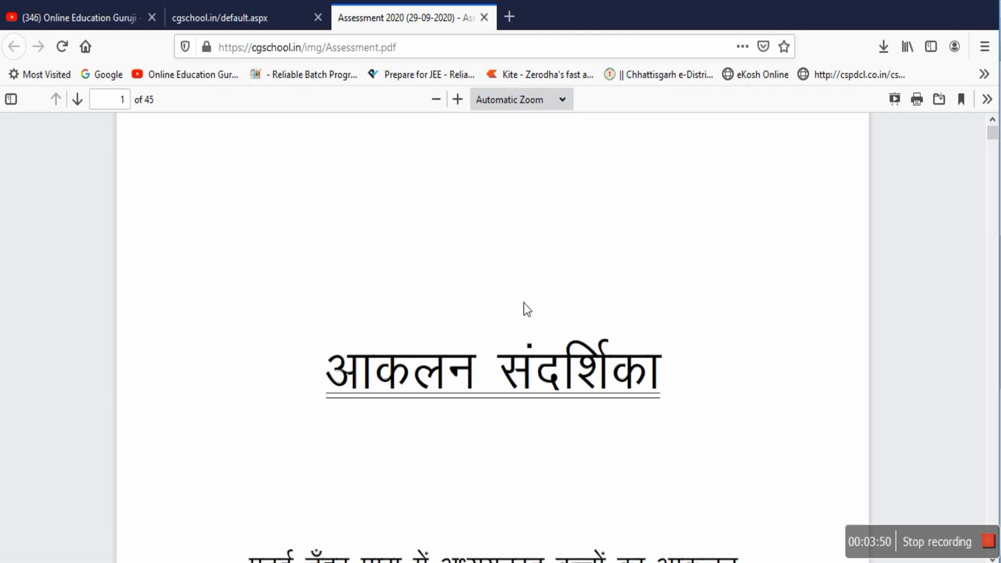
Read through the assessment guide's introduction, subject-wise competency table, assessment tools and the four assessment levels
scroll(523, 303, down, 10)
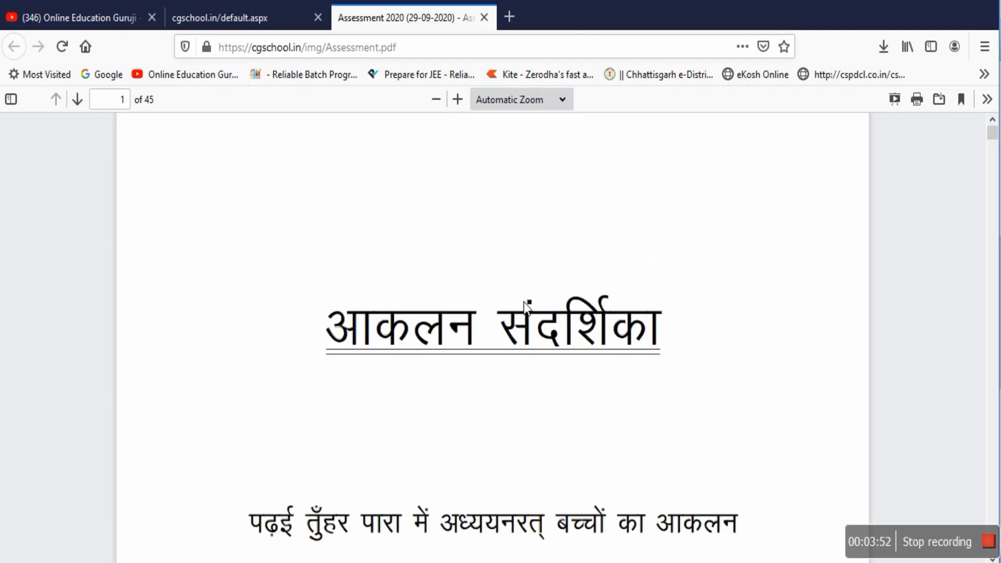
scroll(523, 301, down, 12)
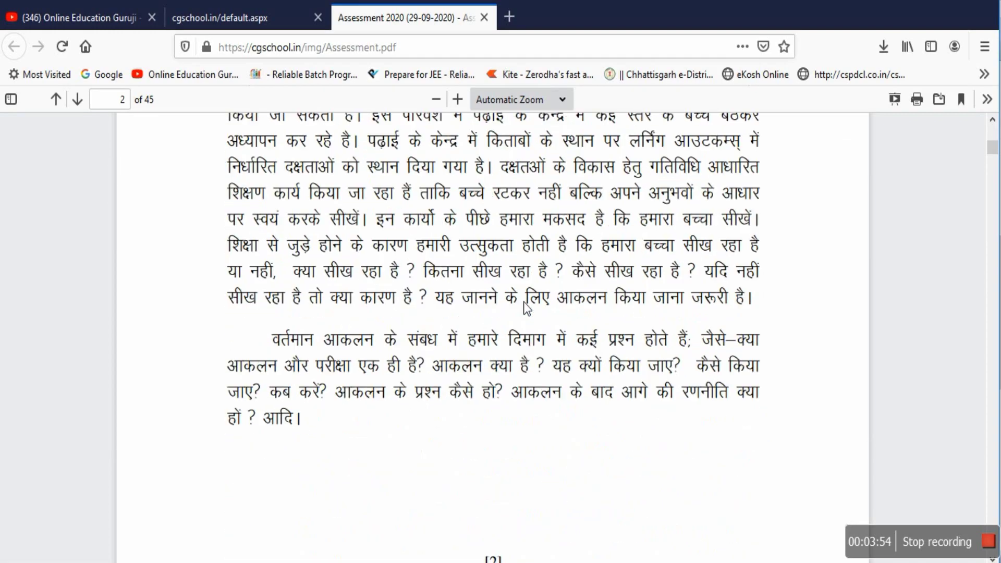
scroll(530, 309, down, 12)
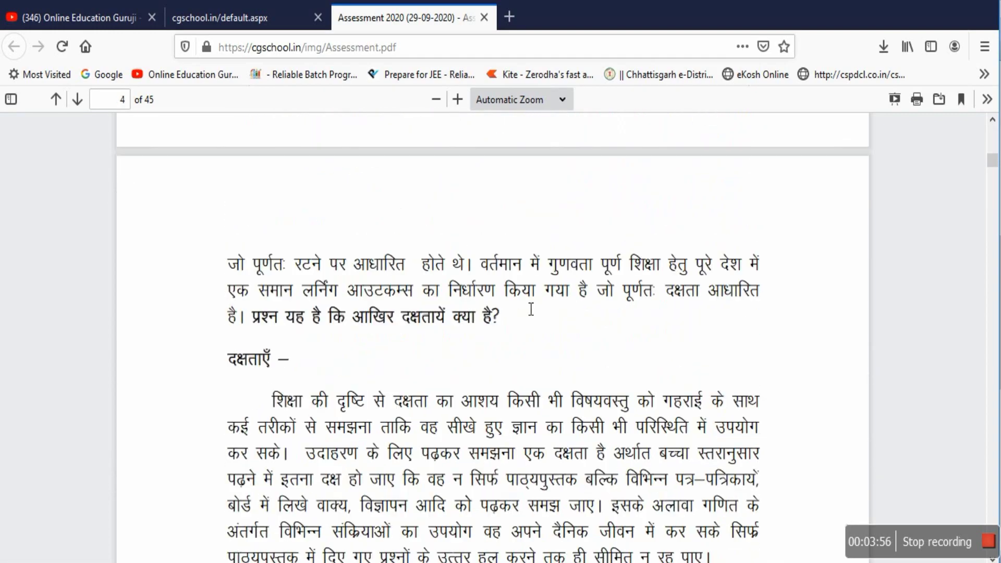
scroll(530, 309, up, 10)
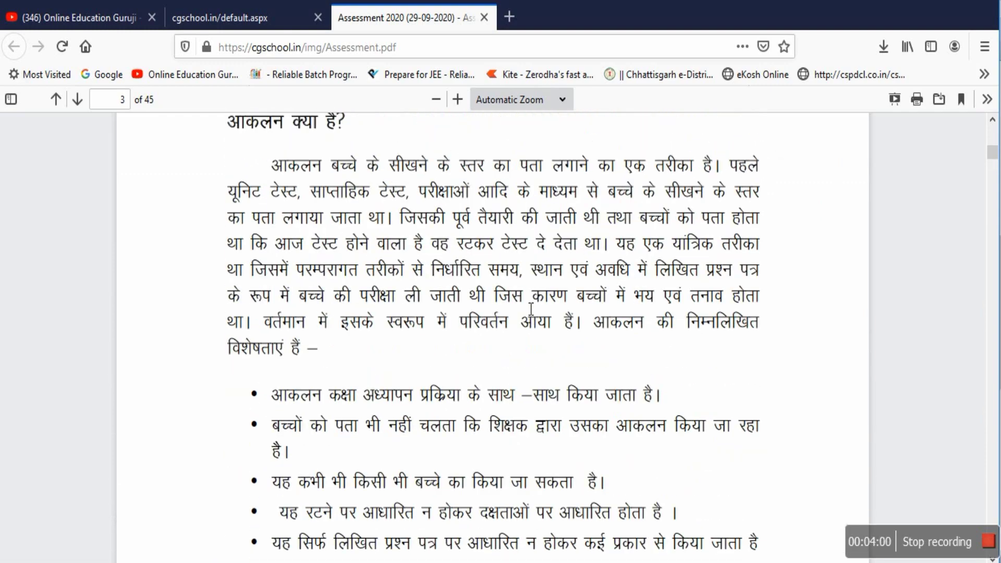
scroll(531, 309, down, 10)
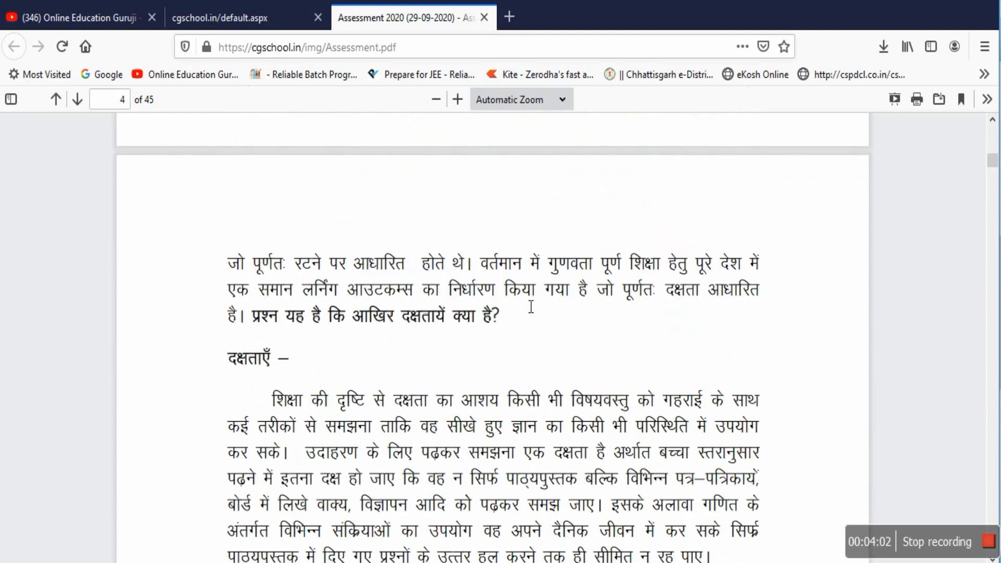
scroll(531, 307, down, 10)
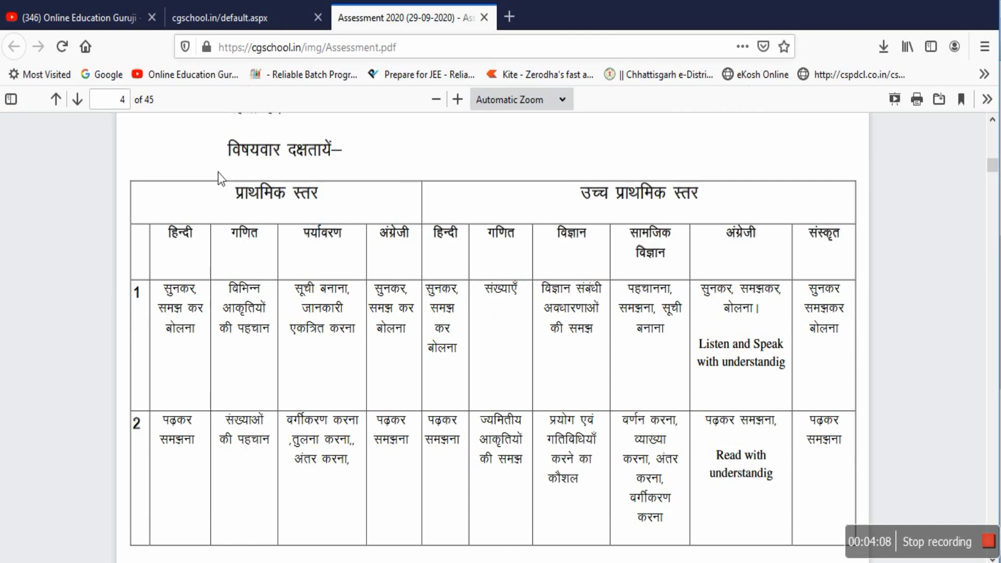
scroll(607, 335, down, 7)
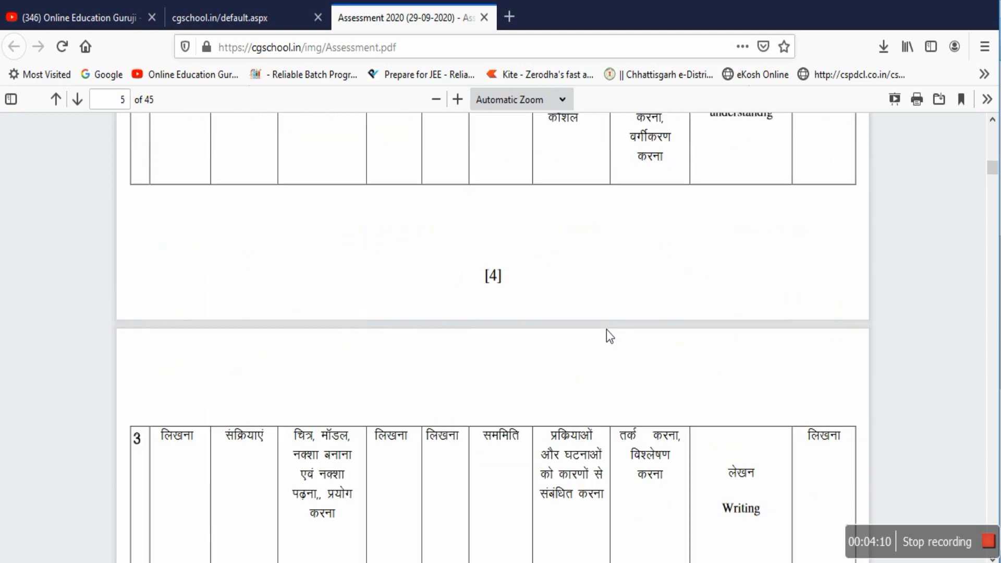
scroll(607, 333, down, 20)
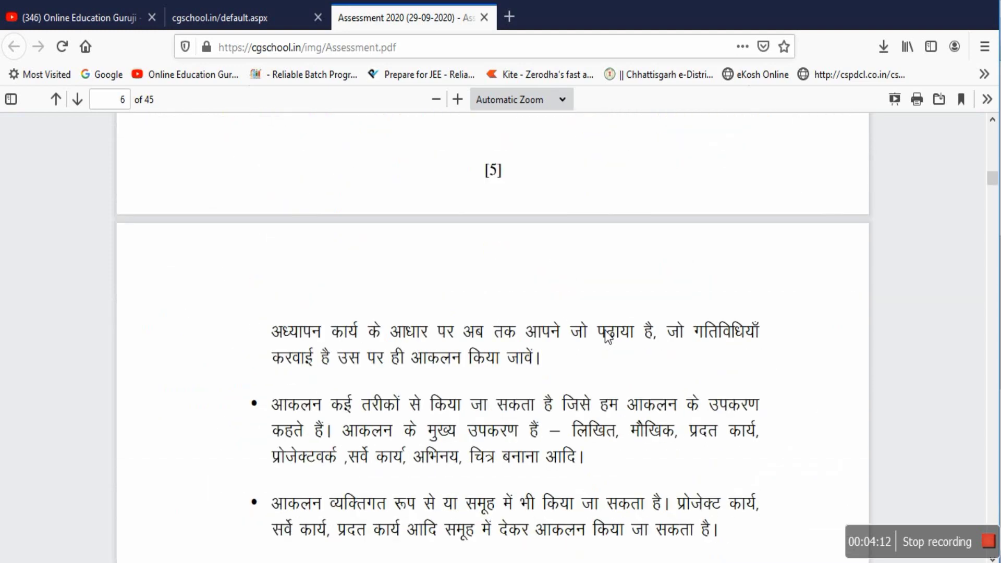
scroll(606, 336, down, 20)
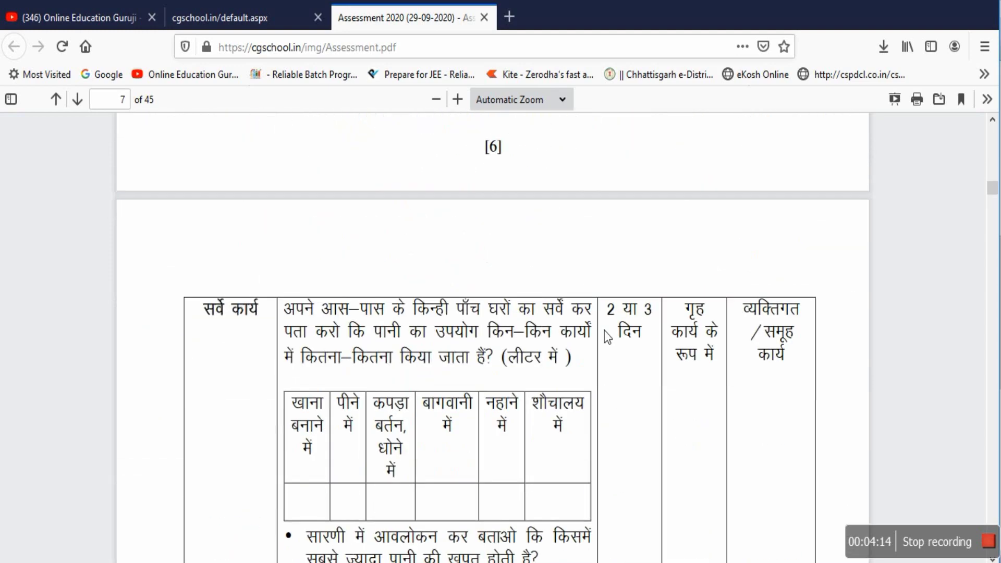
scroll(607, 336, down, 20)
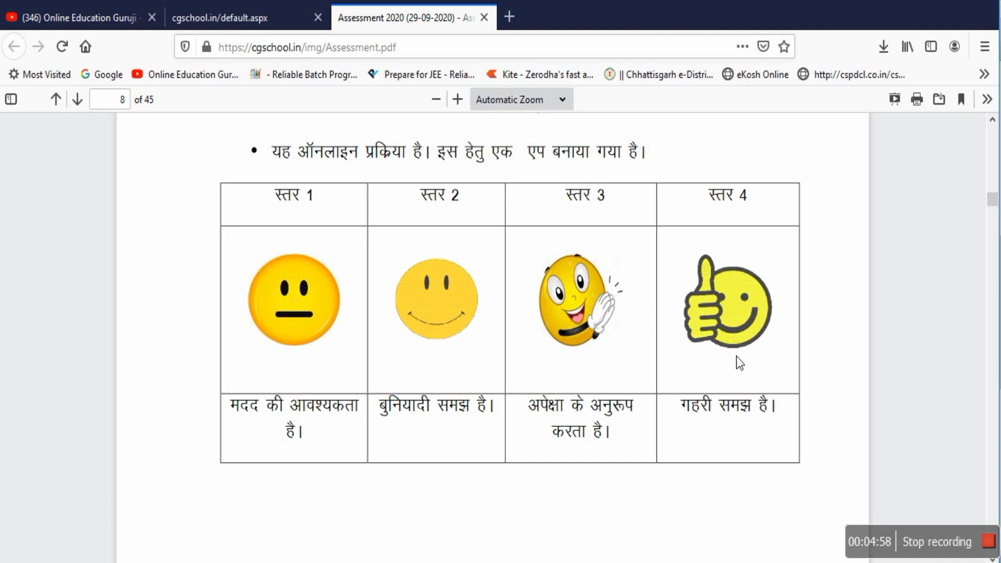
Examine the student record form on page 9, with its बेसलाइन, मिडलाइन and एंडलाइन level columns
scroll(736, 355, down, 4)
scroll(736, 356, down, 10)
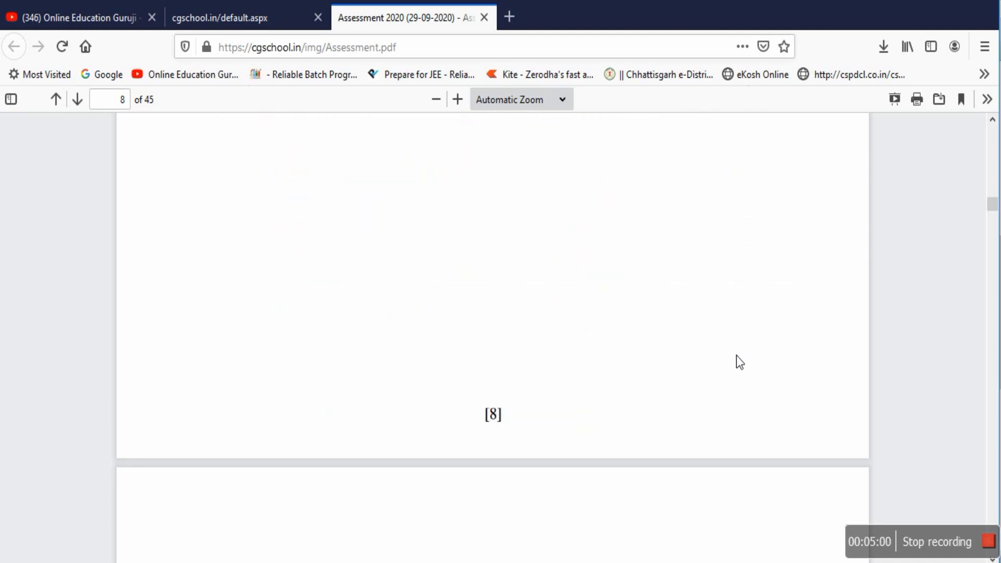
scroll(736, 355, down, 7)
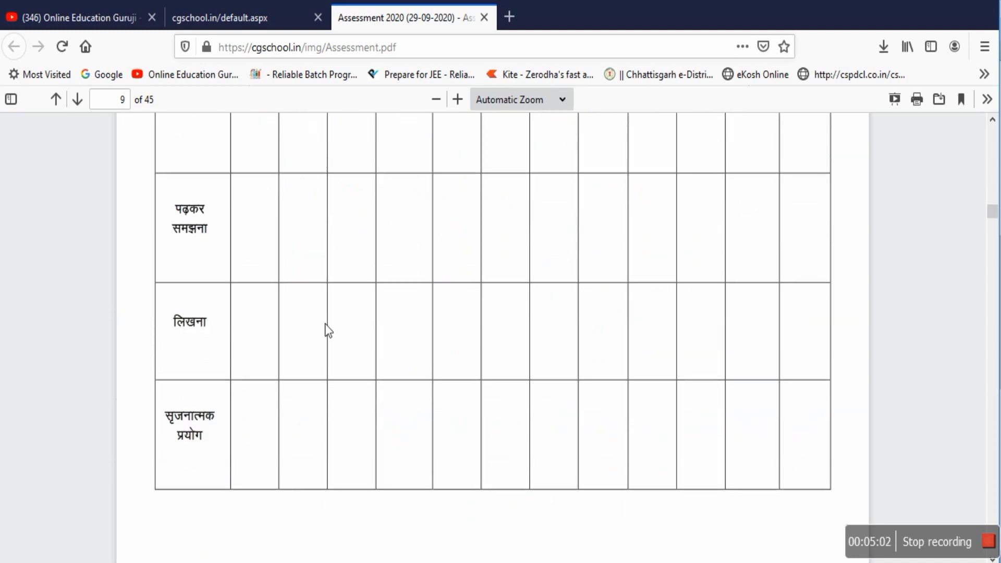
scroll(338, 344, up, 5)
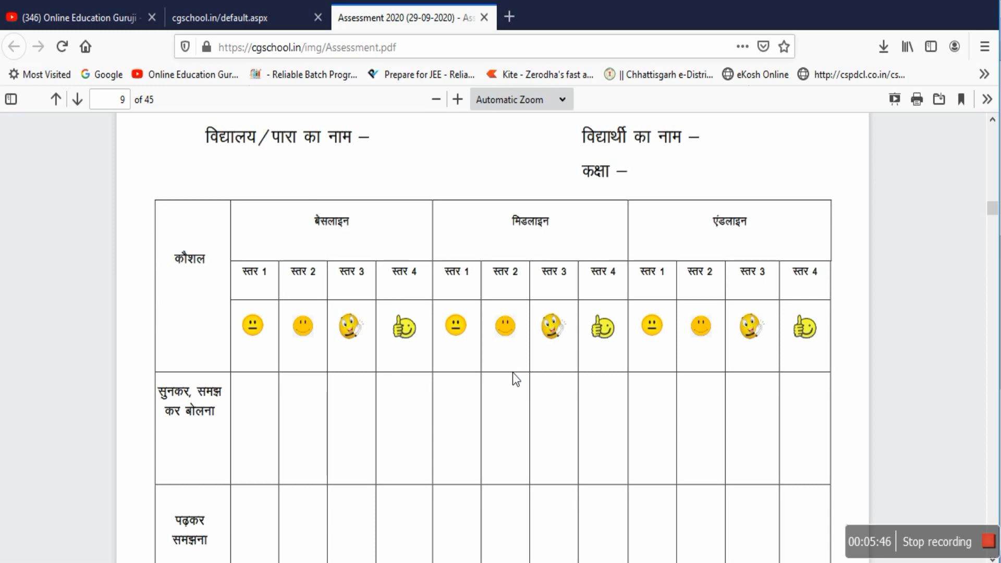
scroll(512, 372, down, 10)
Return to the cgschool.in home page and log in as शिक्षक with the saved mobile number and account password
click(221, 15)
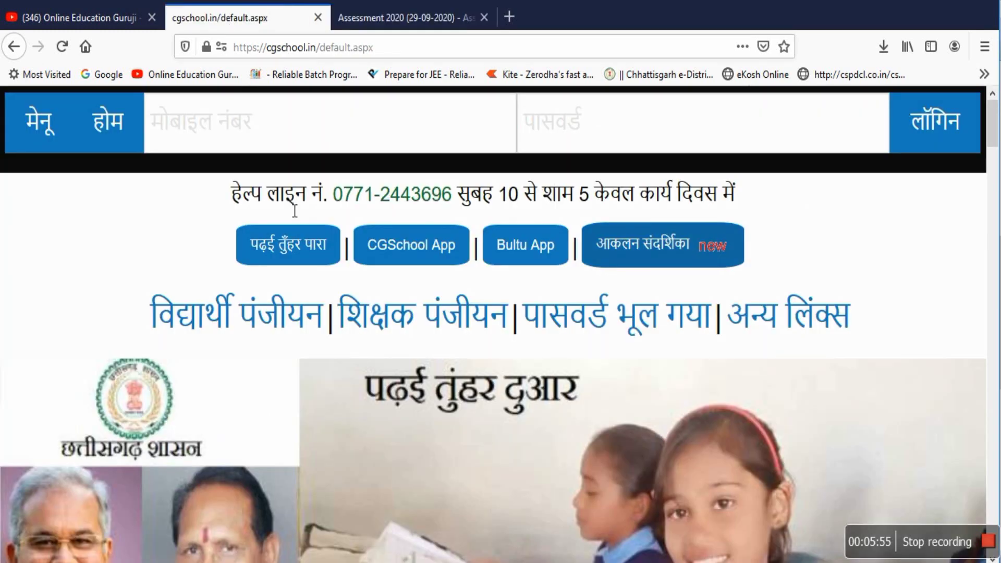
click(194, 138)
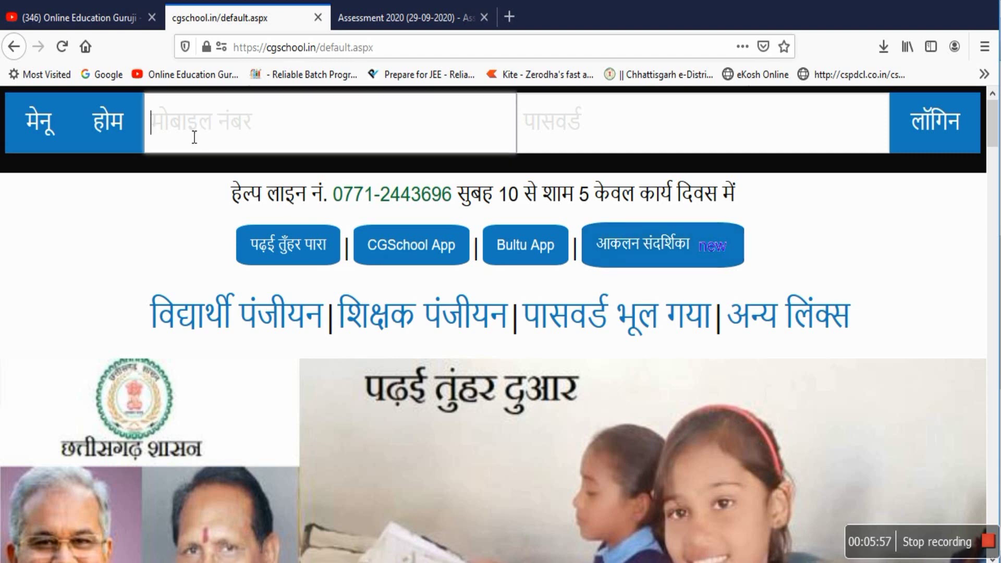
click(199, 200)
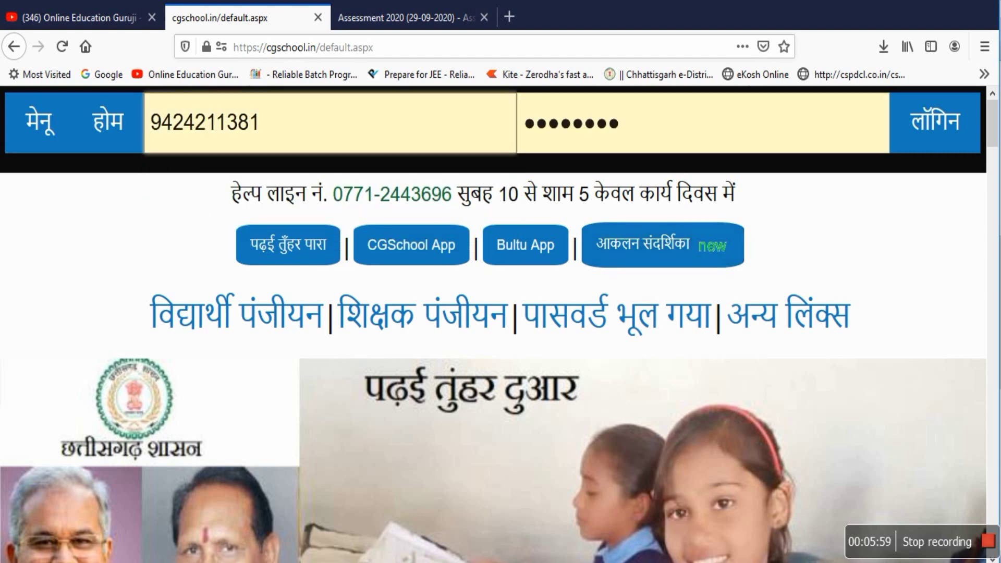
click(951, 129)
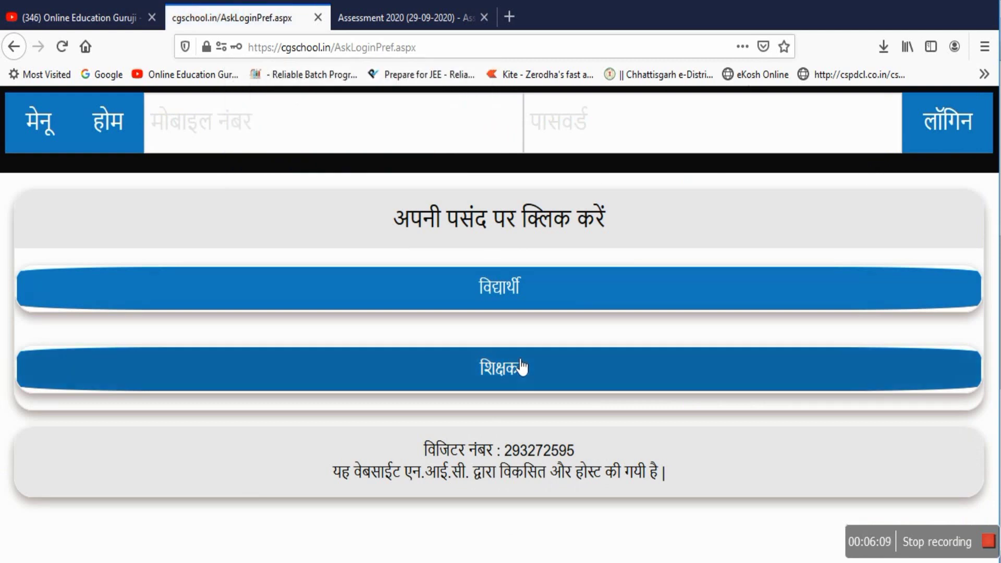
click(504, 375)
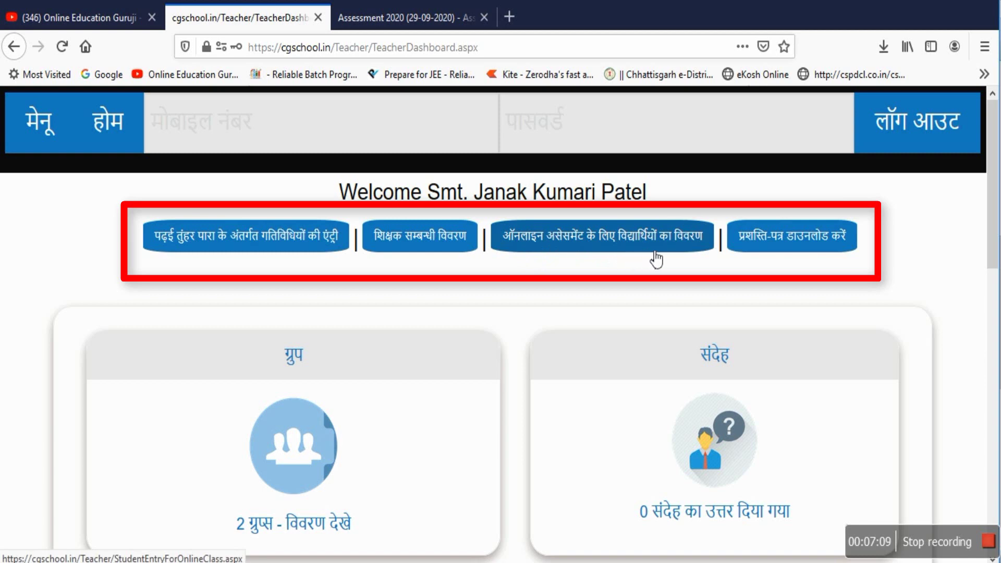
Open the student details for online assessment and look up a student by the copied mobile number
click(614, 239)
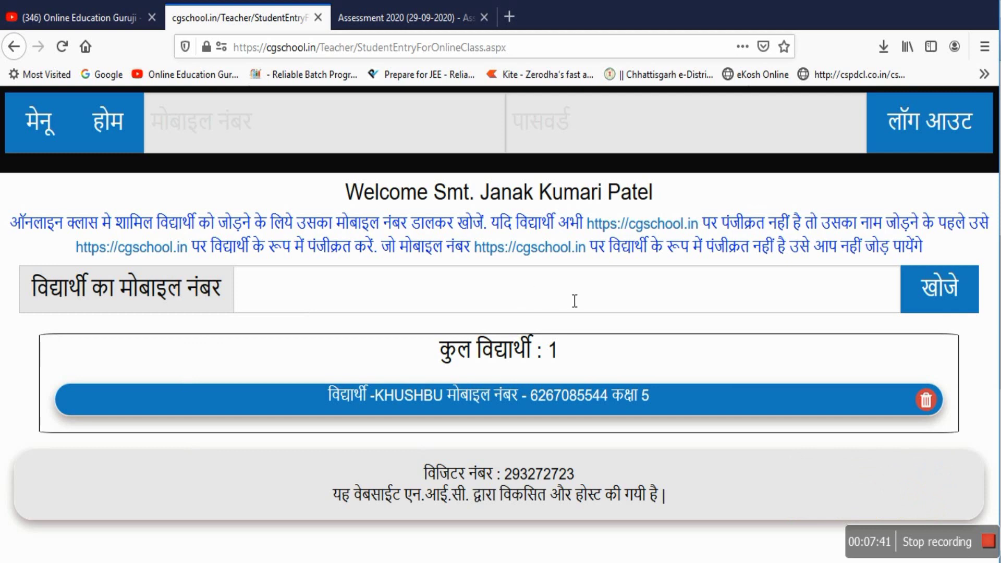
click(270, 303)
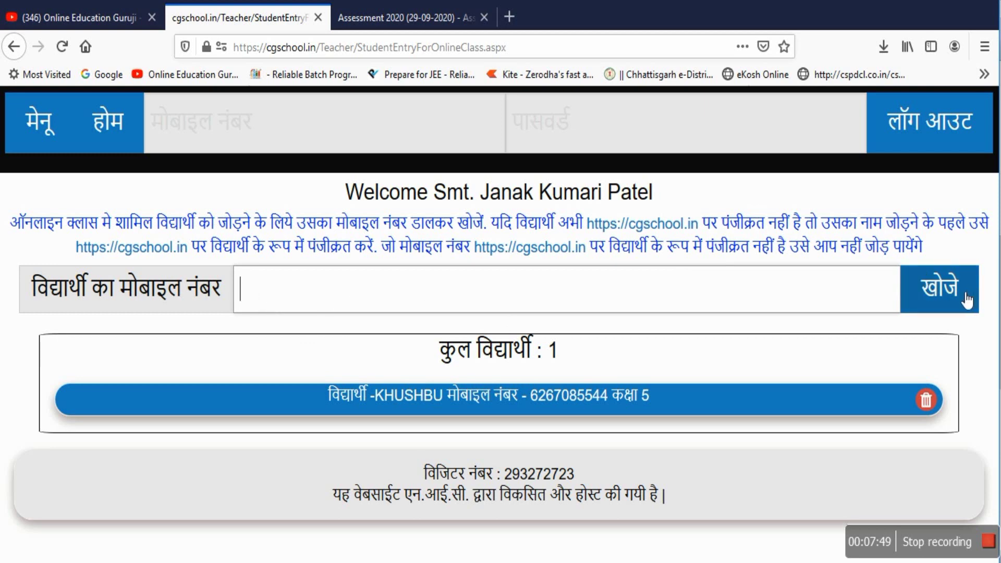
key(ctrl+v)
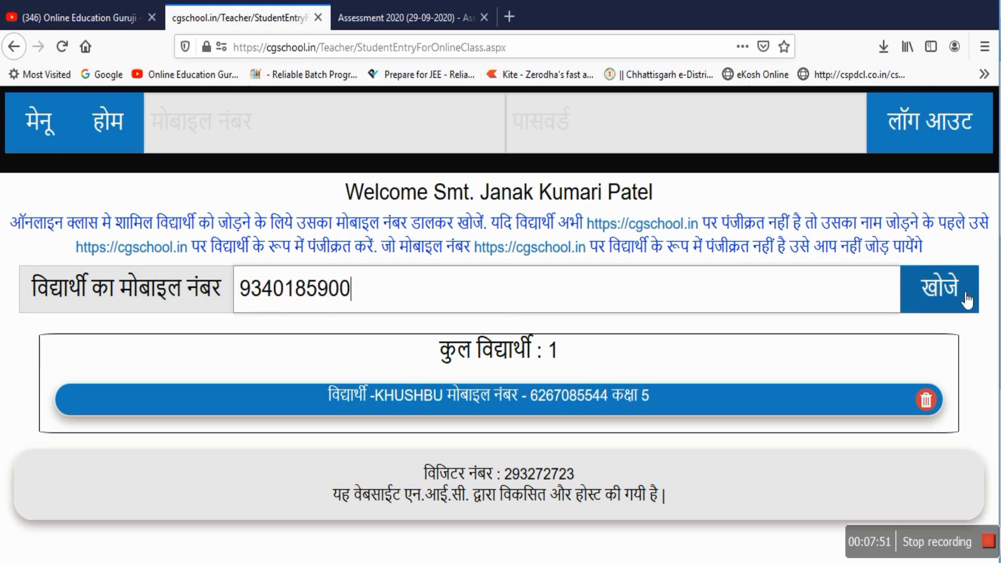
click(958, 295)
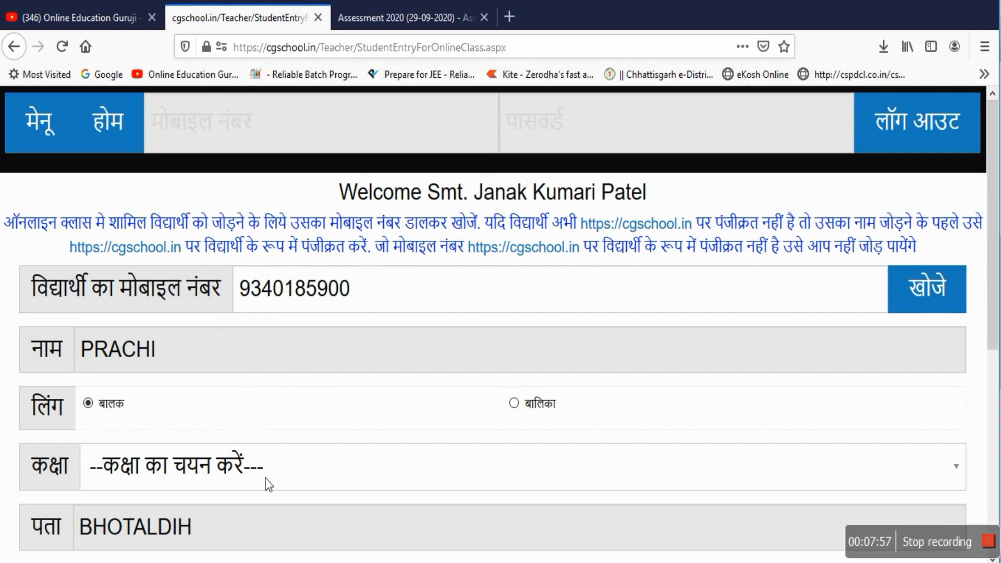
Set the found student's gender to बालिका and class to कक्षा 2, and add the student
scroll(362, 464, down, 3)
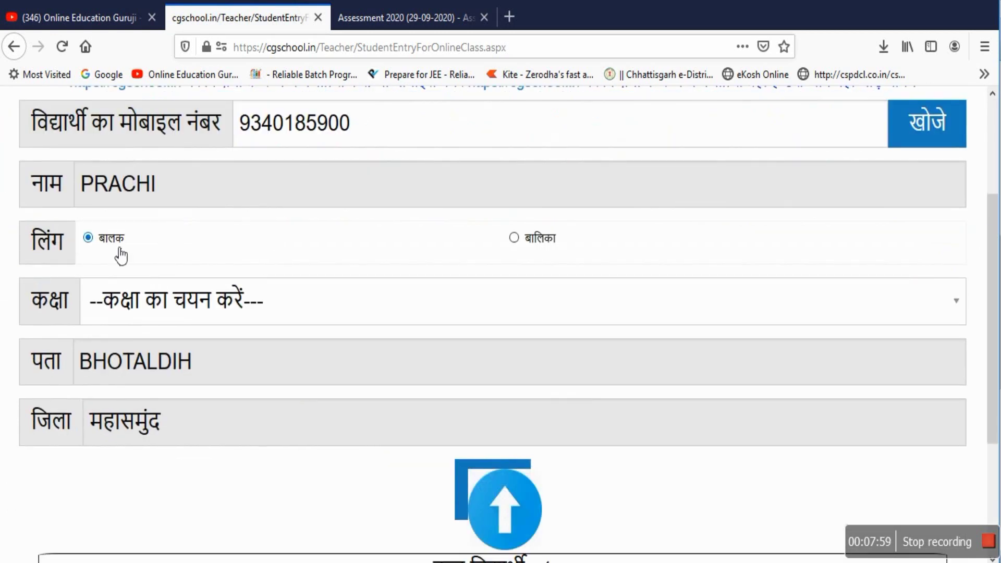
click(514, 240)
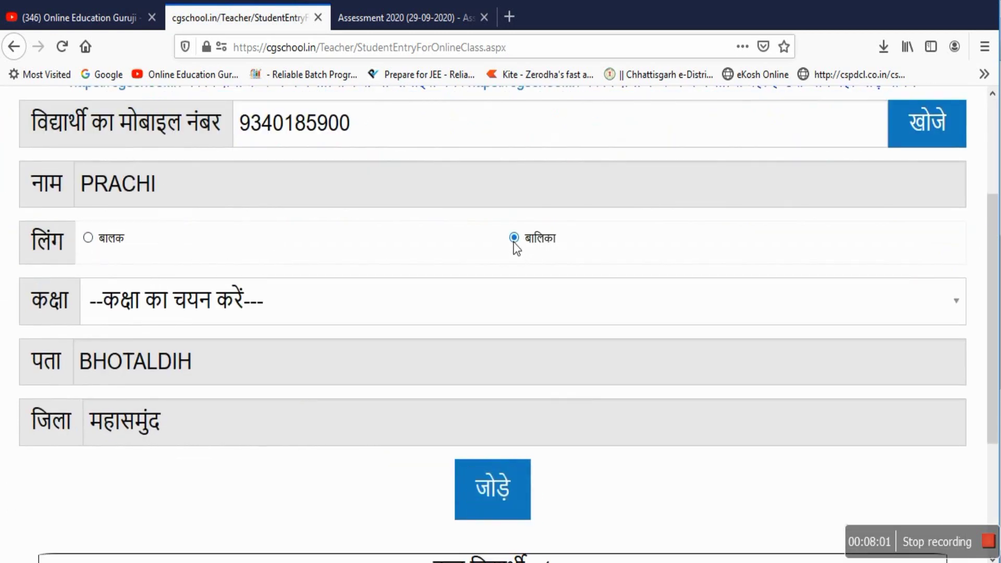
click(370, 315)
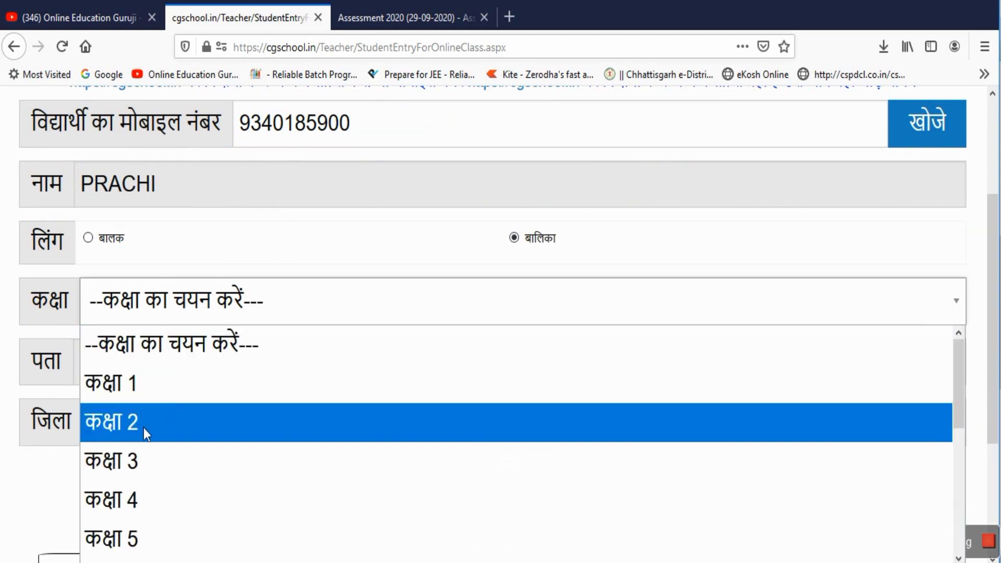
click(146, 428)
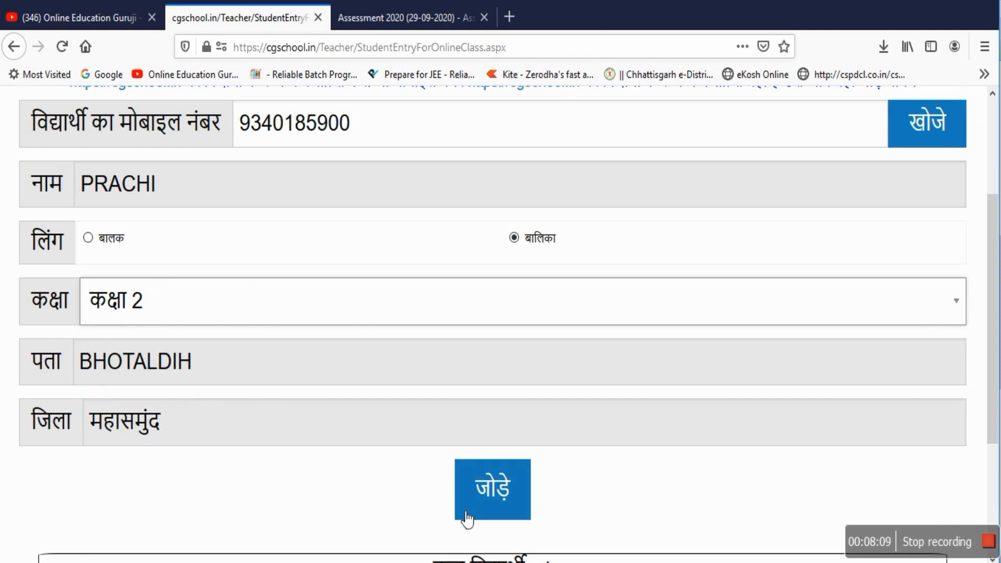
click(499, 510)
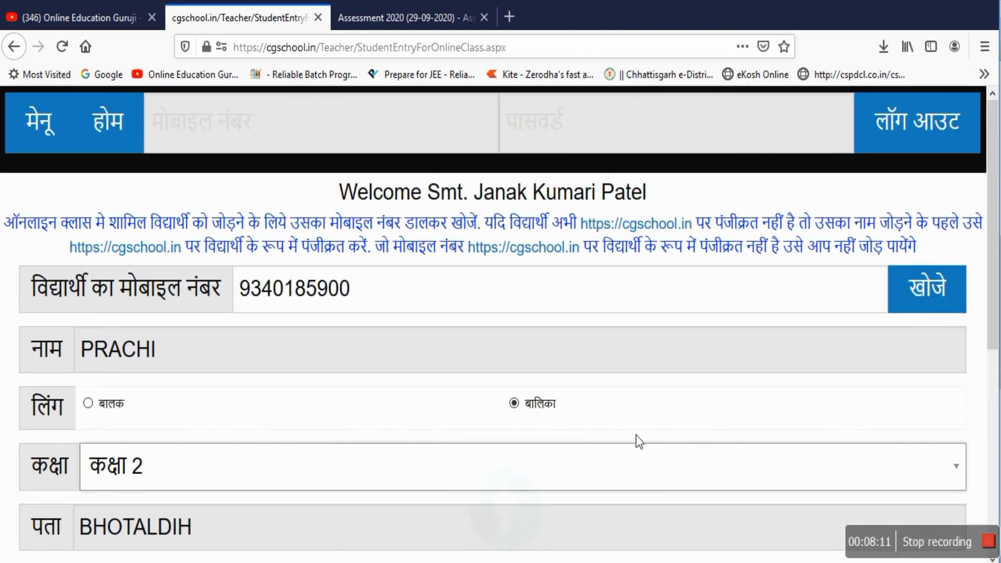
Return to the teacher dashboard and open the पढ़ई तुंहर पारा activity entry form at its village and student details section
click(14, 46)
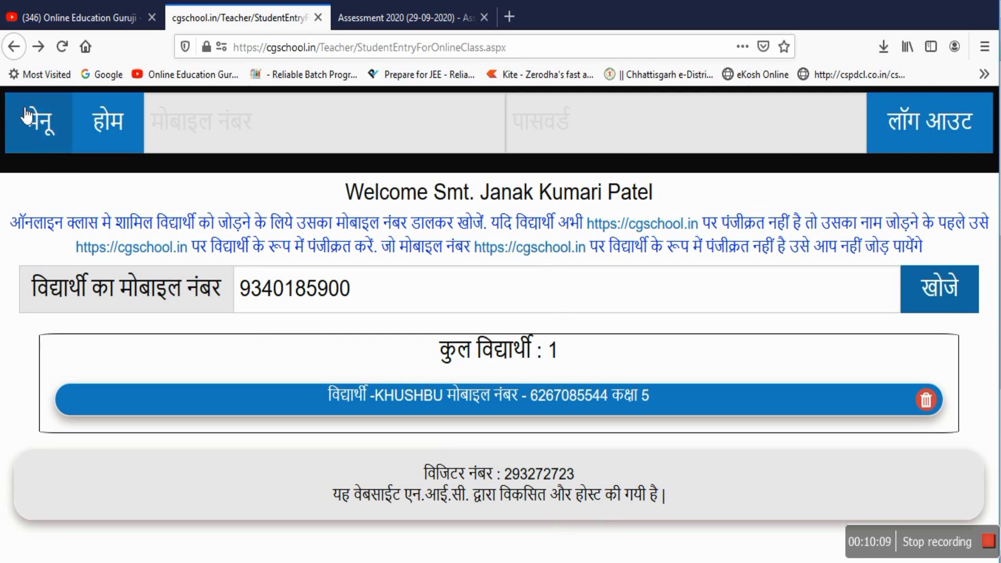
click(14, 46)
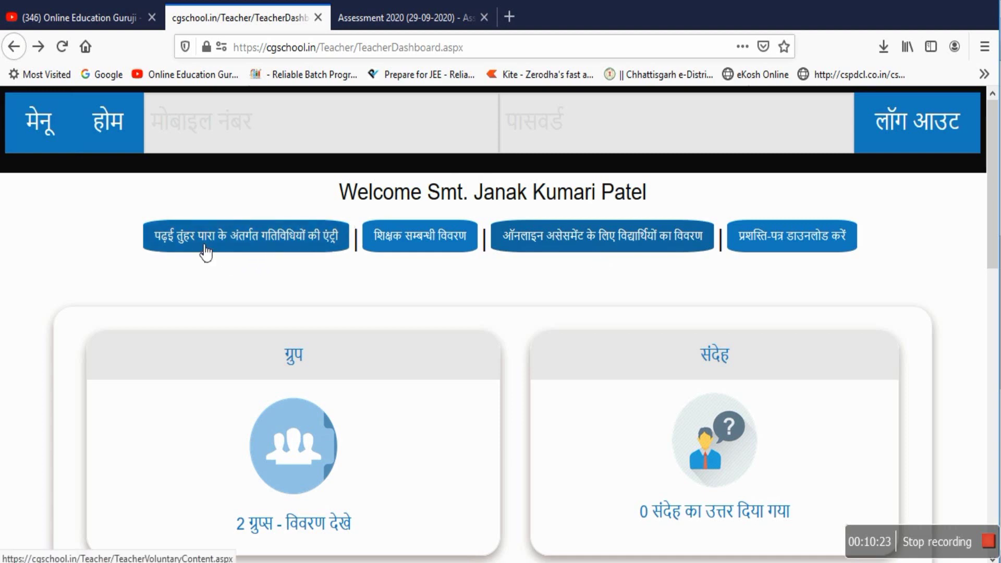
click(273, 240)
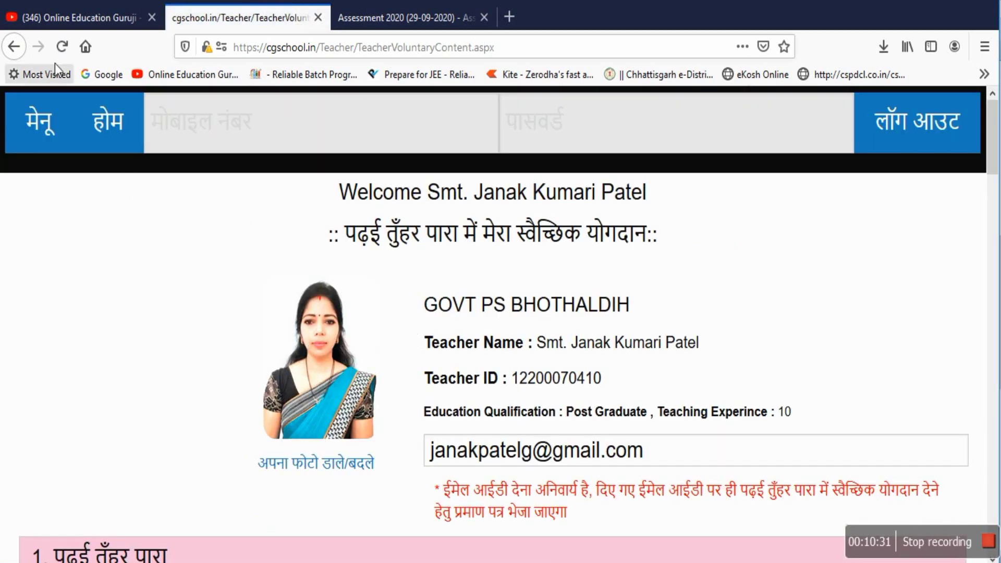
click(14, 46)
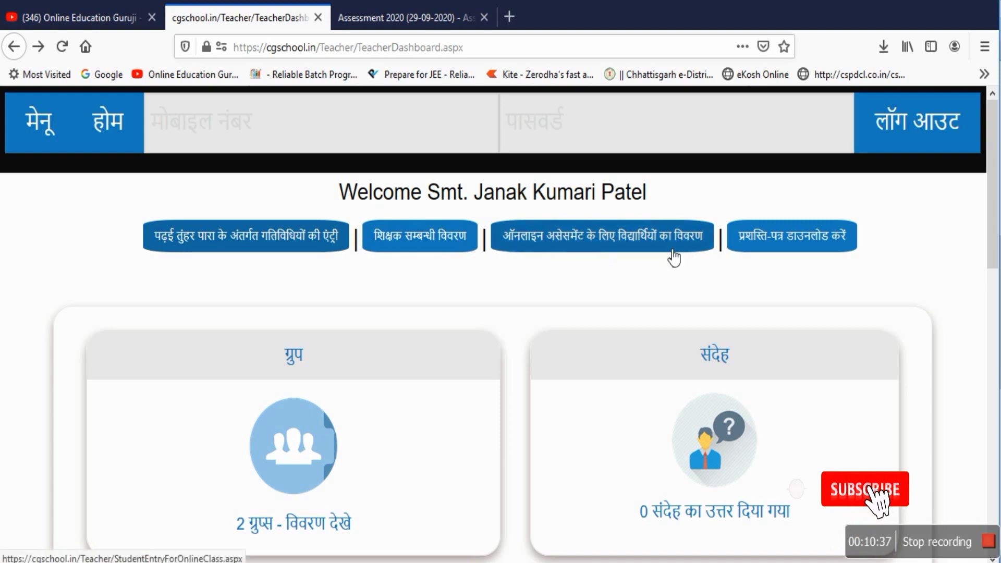
click(239, 241)
scroll(354, 301, down, 7)
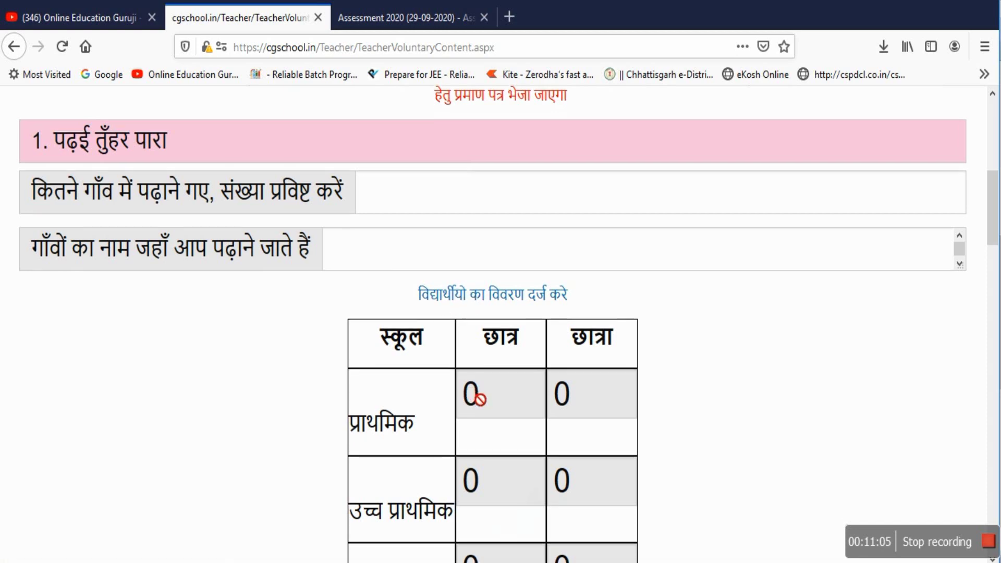
Look over the पढ़ई तुँहर पारा section, open its student details for village BHOTALDIH and कक्षा 2, and open the new student form
scroll(431, 260, down, 3)
scroll(417, 530, down, 3)
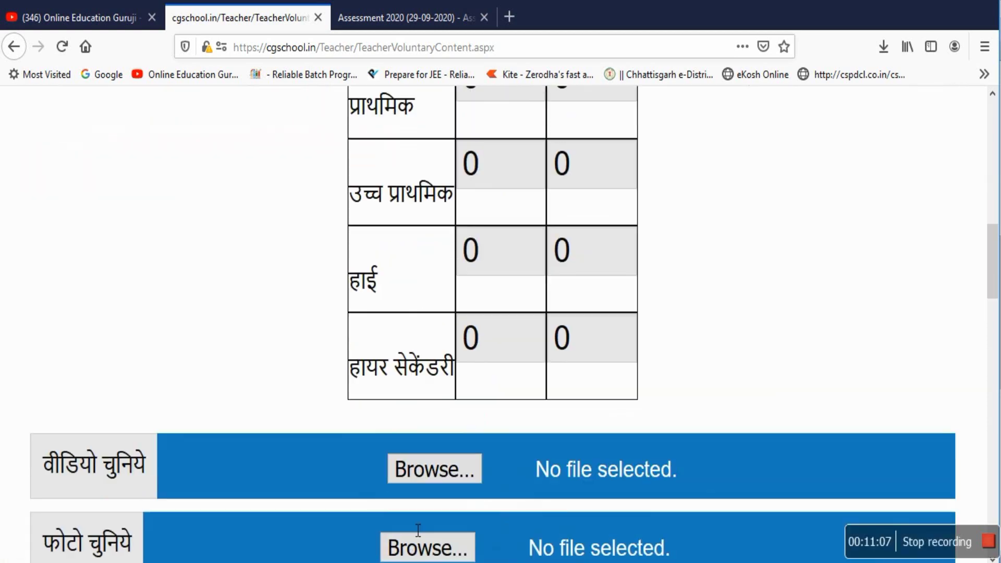
scroll(544, 326, up, 6)
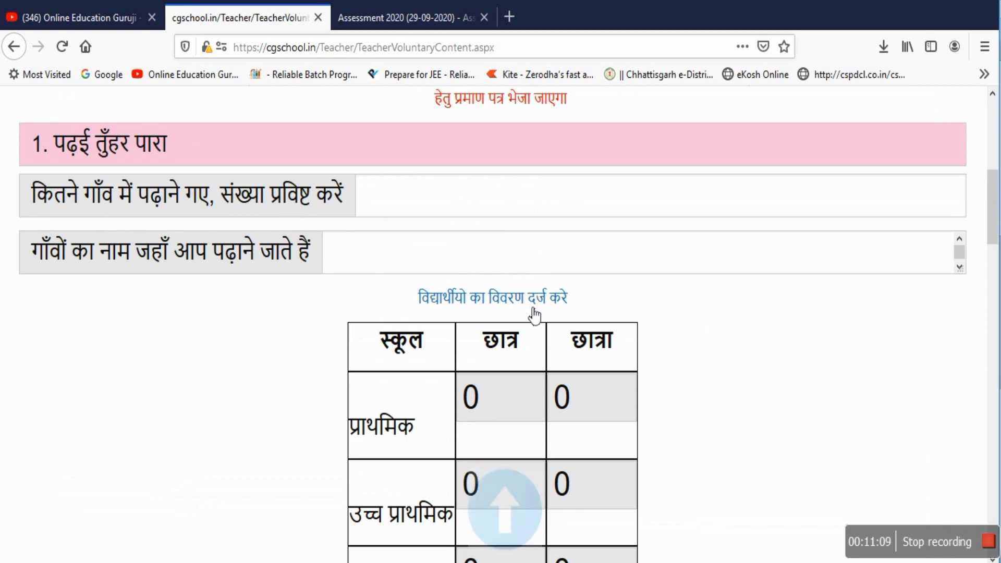
click(490, 308)
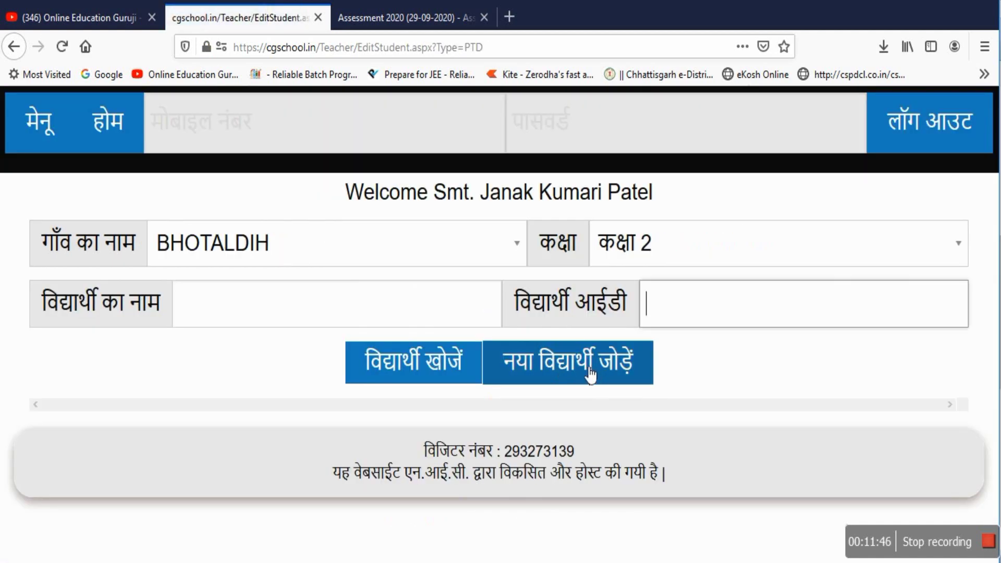
click(583, 371)
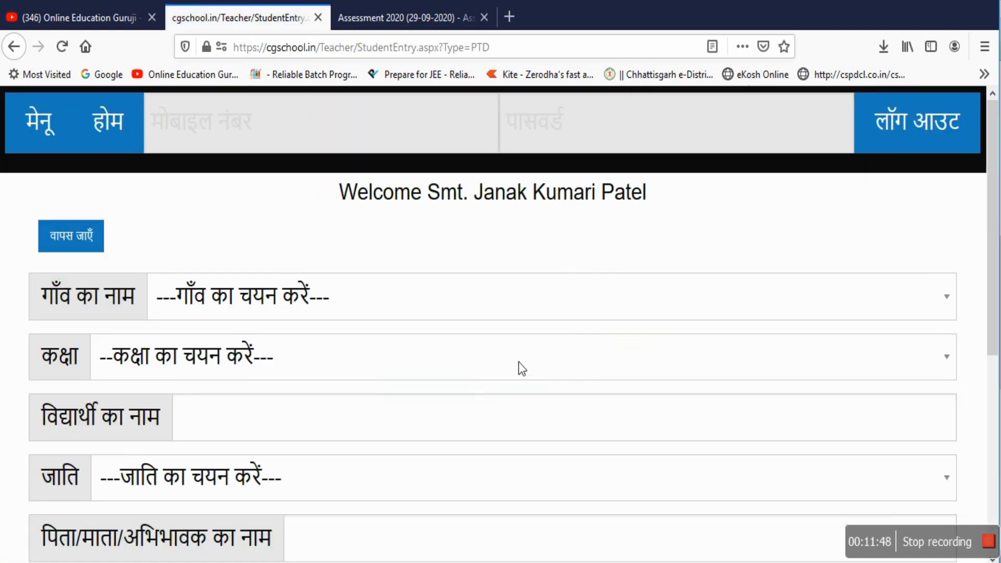
Review the new student form from the village field to the photo upload and save option, and return to the activity entry form
scroll(340, 312, down, 2)
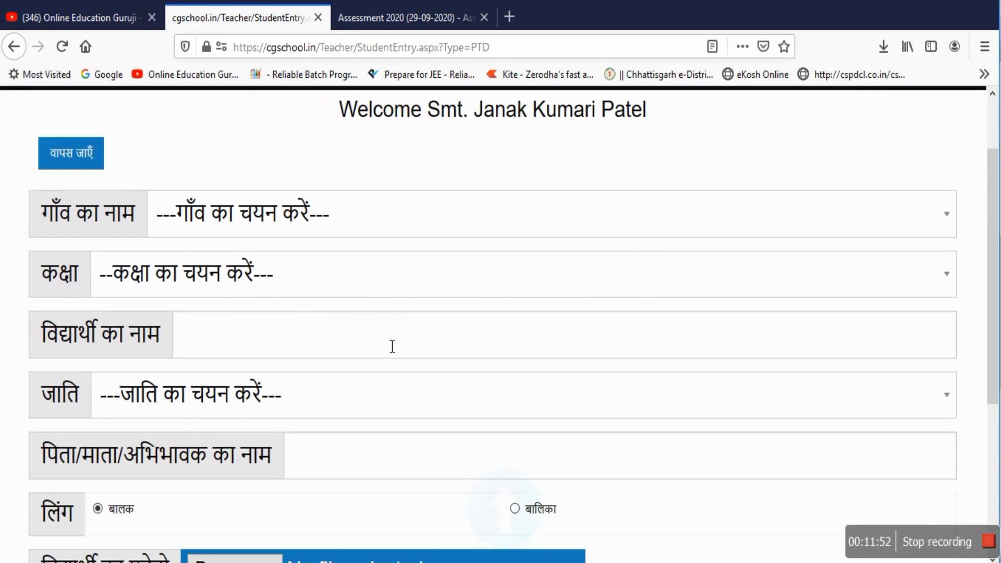
scroll(417, 334, down, 2)
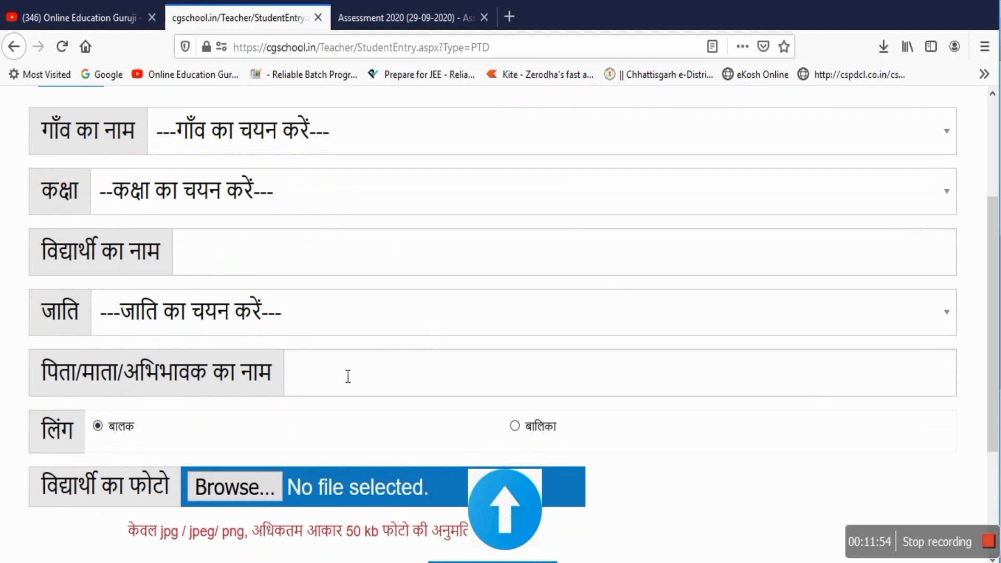
scroll(383, 355, down, 4)
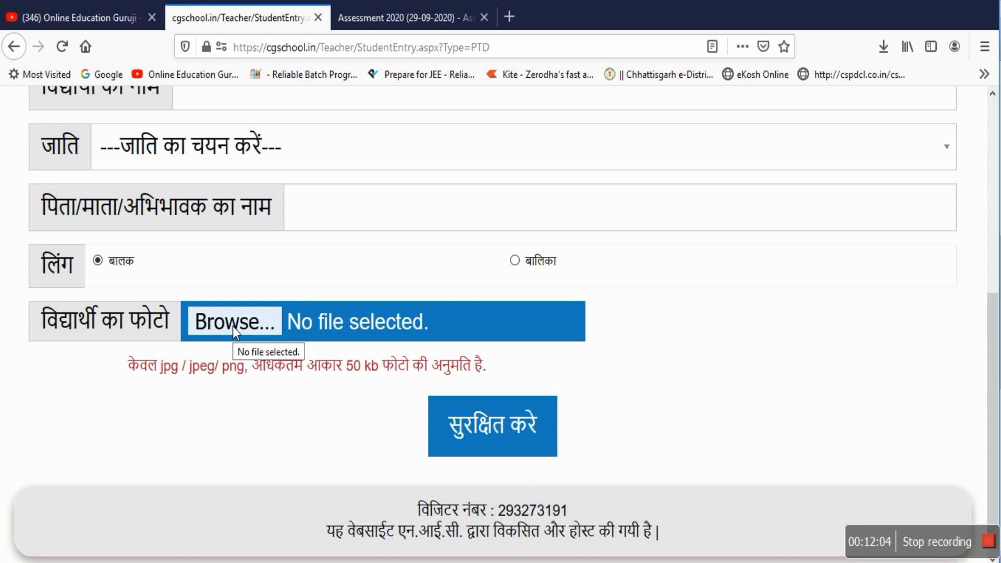
scroll(357, 235, up, 6)
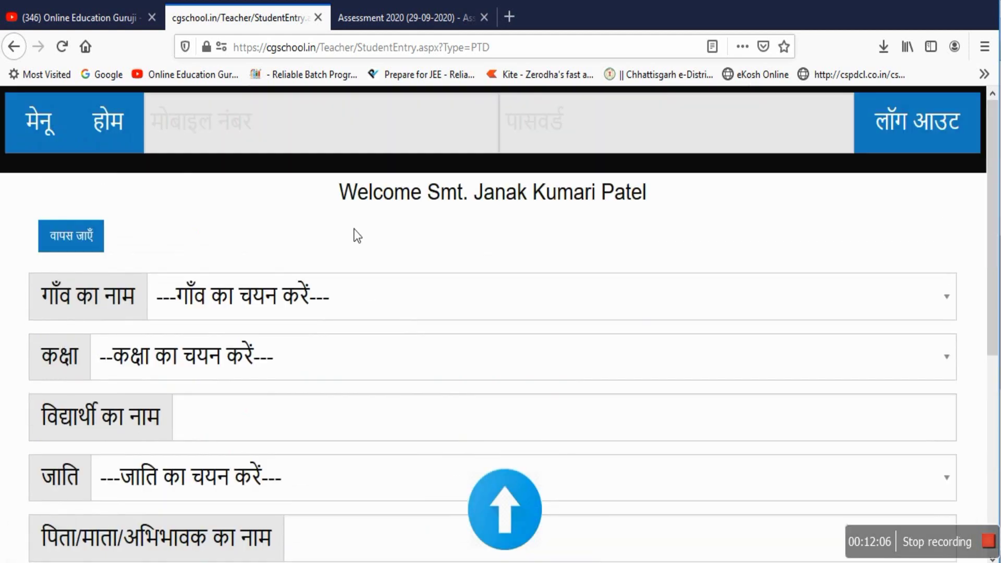
scroll(448, 402, down, 6)
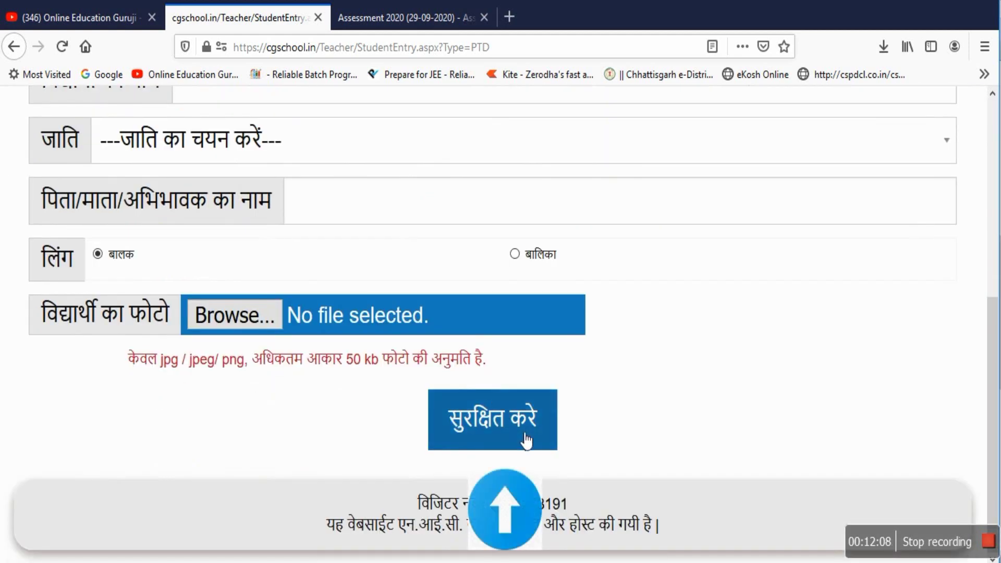
scroll(308, 320, up, 6)
click(70, 235)
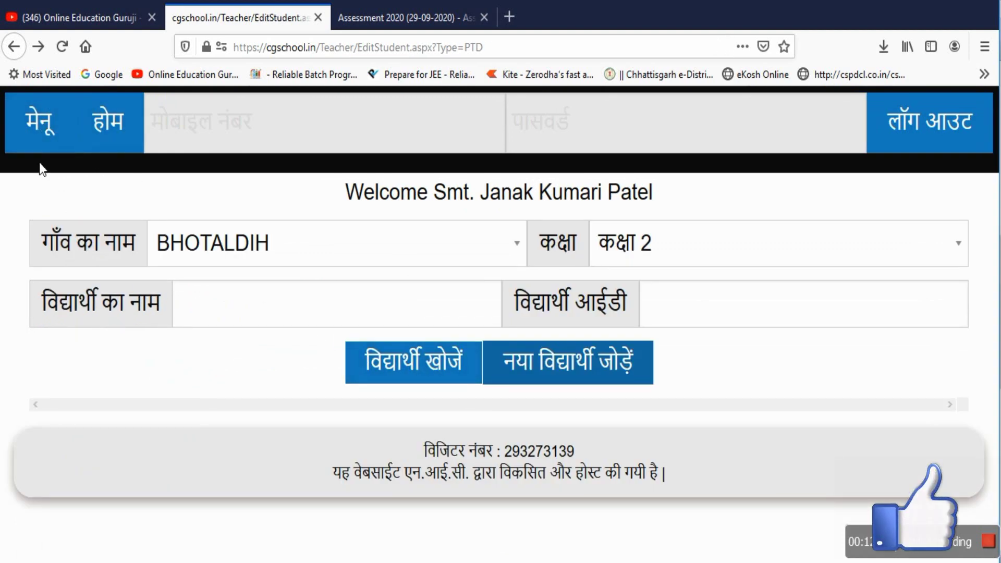
click(14, 47)
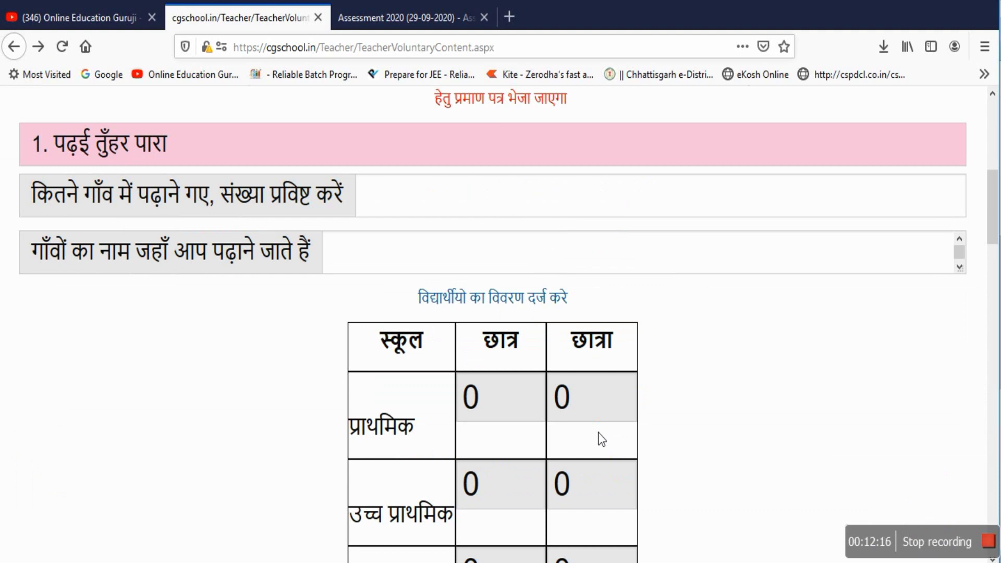
Open the student details of the पढ़ई लाउड स्पीकर से section and bring up its new student form
scroll(362, 348, down, 15)
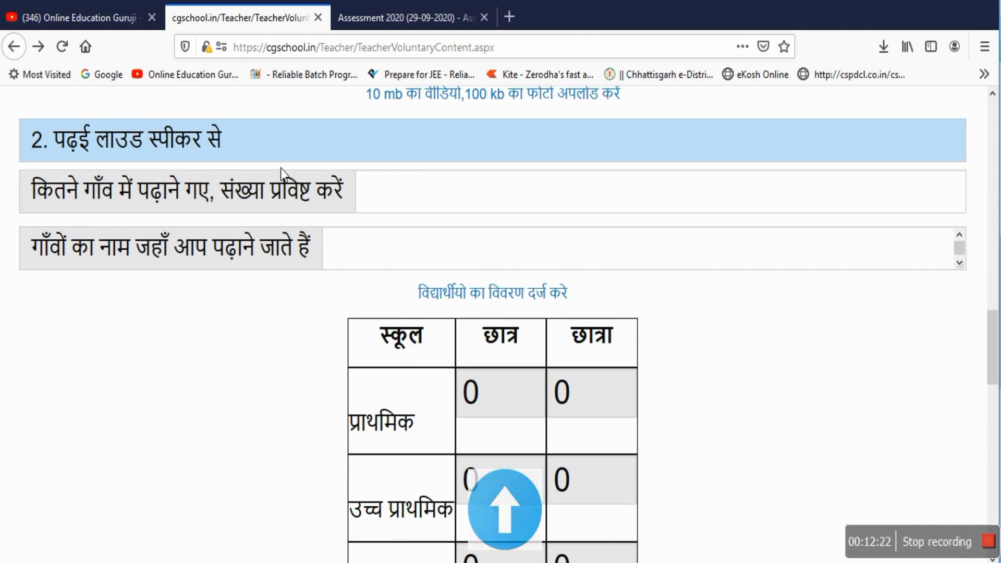
click(507, 303)
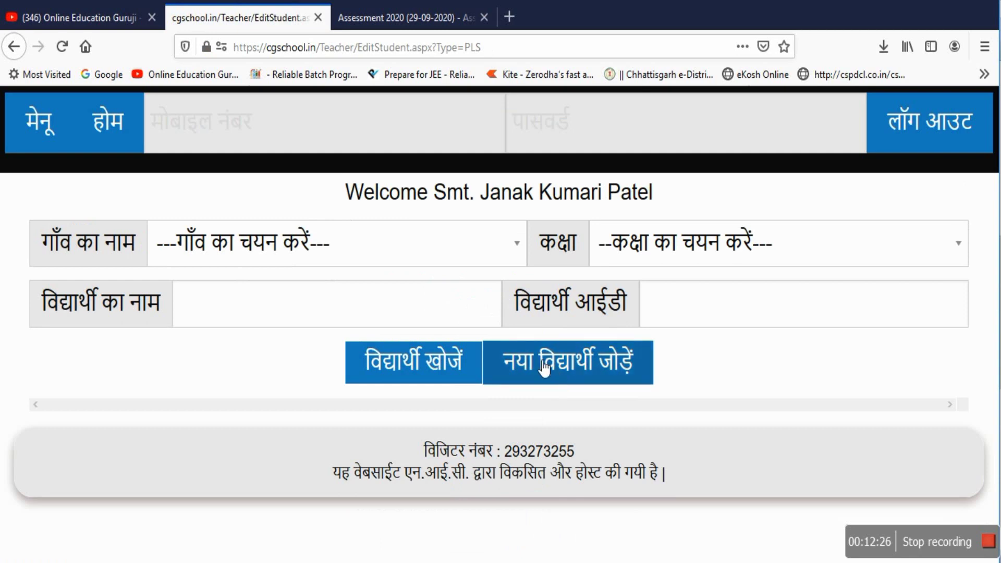
click(597, 365)
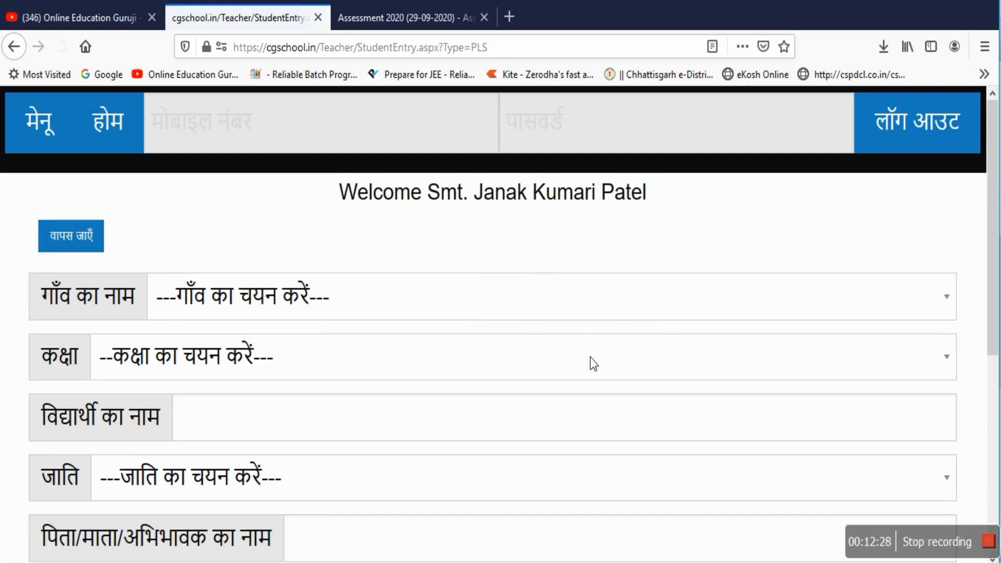
Review the loudspeaker section's new student form through caste, guardian, gender and photo fields to the save option
scroll(590, 357, down, 3)
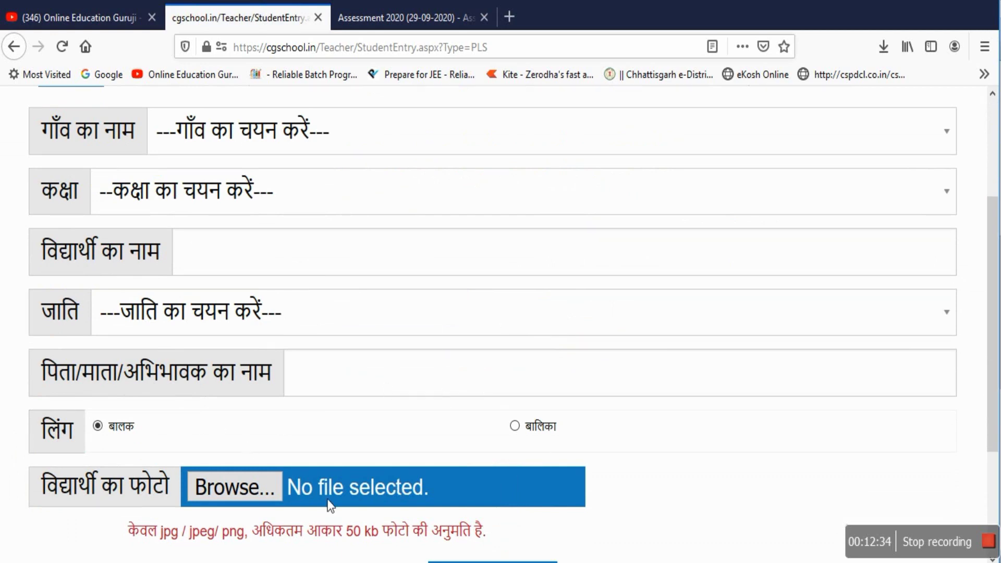
scroll(245, 493, down, 1)
scroll(245, 492, down, 3)
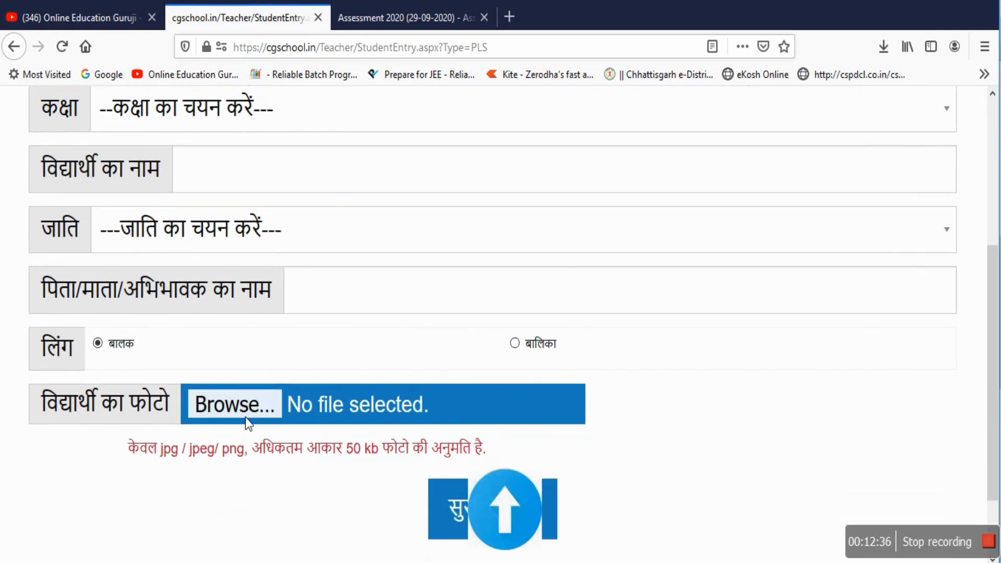
scroll(356, 408, down, 3)
click(524, 417)
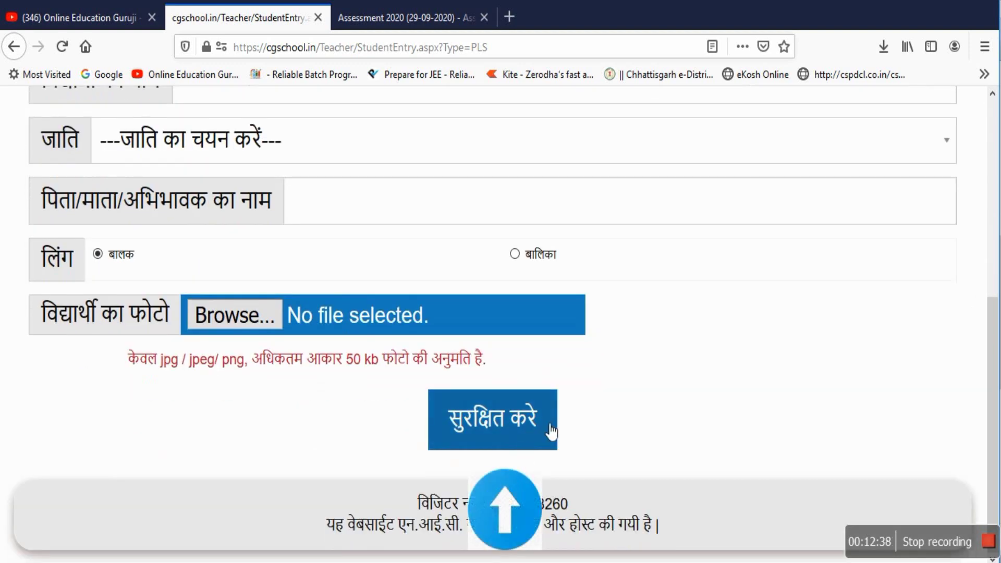
Leave the loudspeaker student entry and return to the teacher dashboard
click(78, 239)
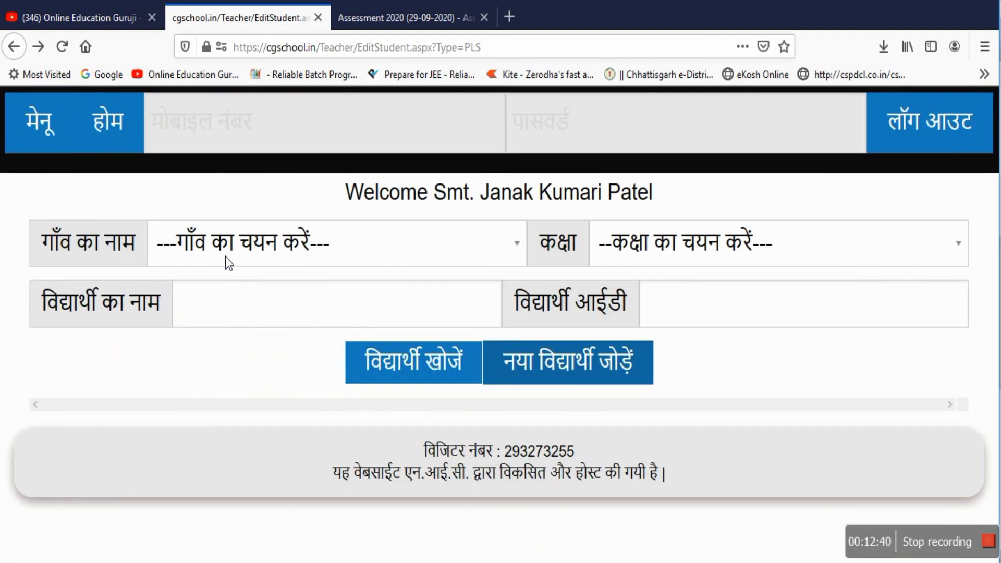
click(41, 129)
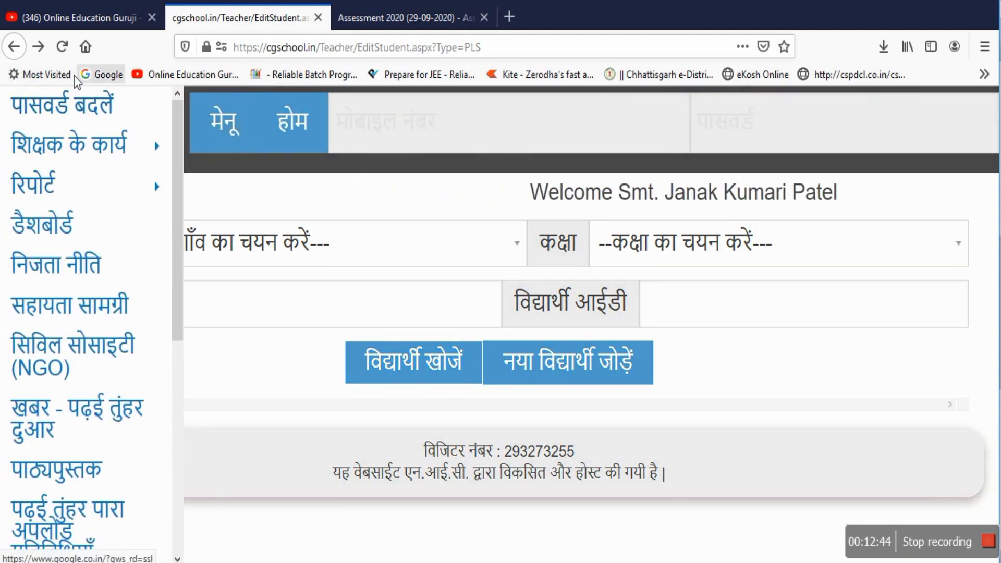
click(13, 46)
click(14, 46)
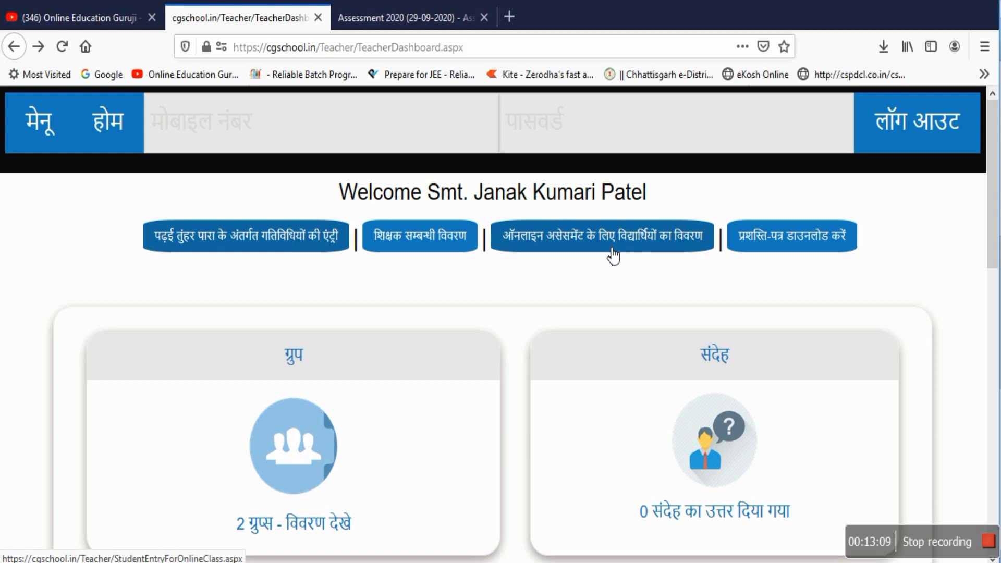
Open विद्यार्थी का असेसमेंट under the teacher's tasks and start the October 2020 assessment of the online कक्षा 5 student
click(44, 133)
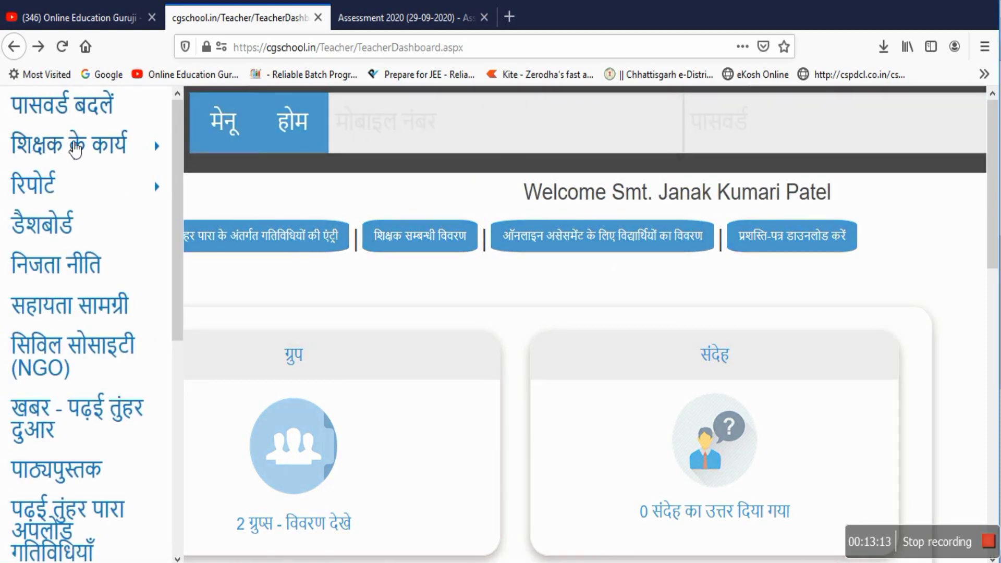
click(76, 149)
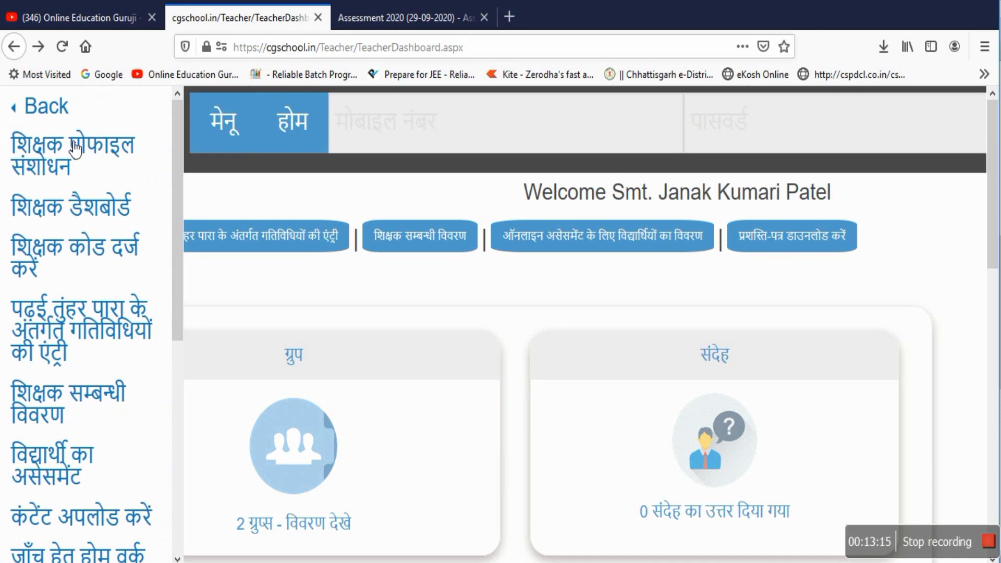
scroll(93, 307, down, 3)
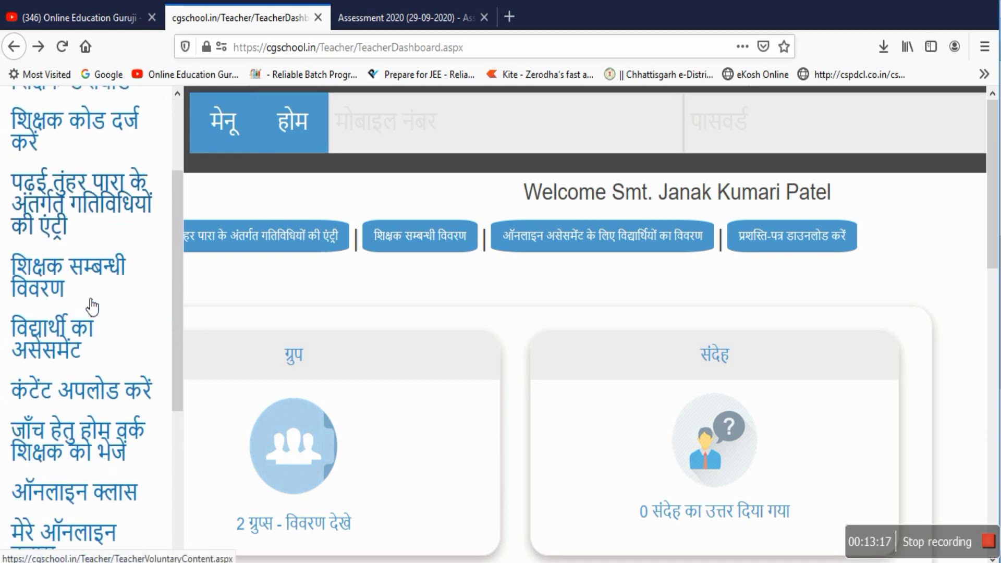
scroll(93, 307, down, 2)
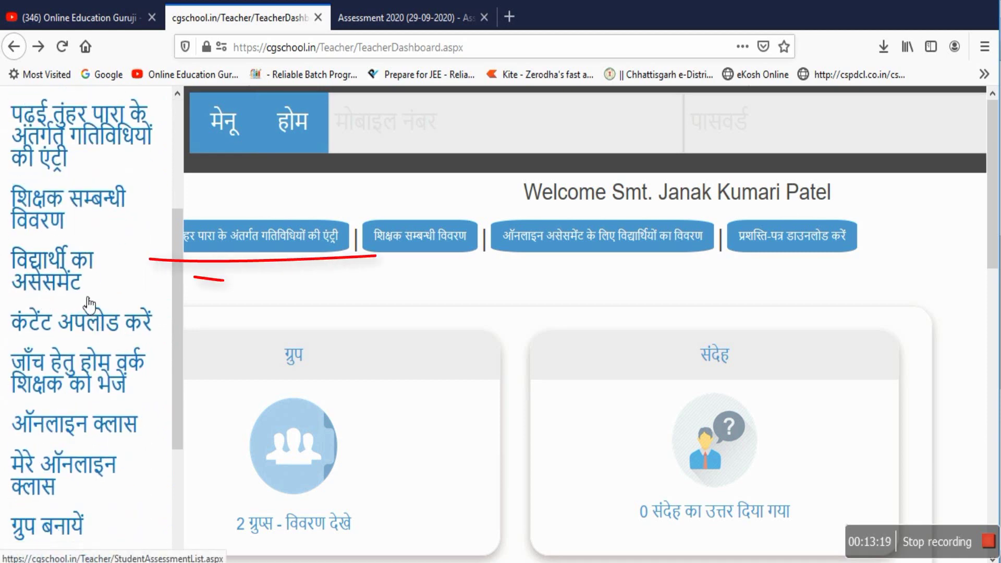
click(57, 272)
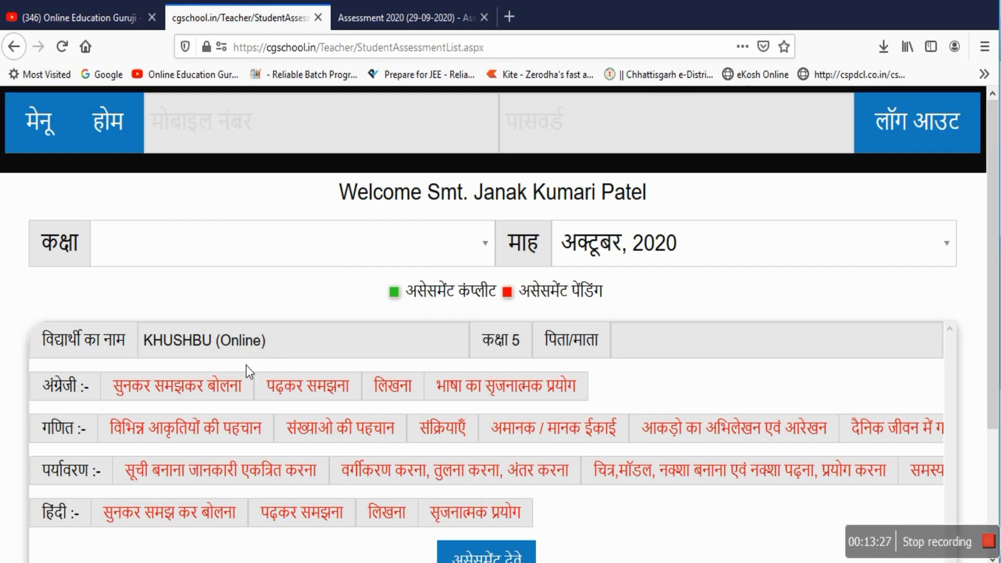
scroll(246, 365, down, 2)
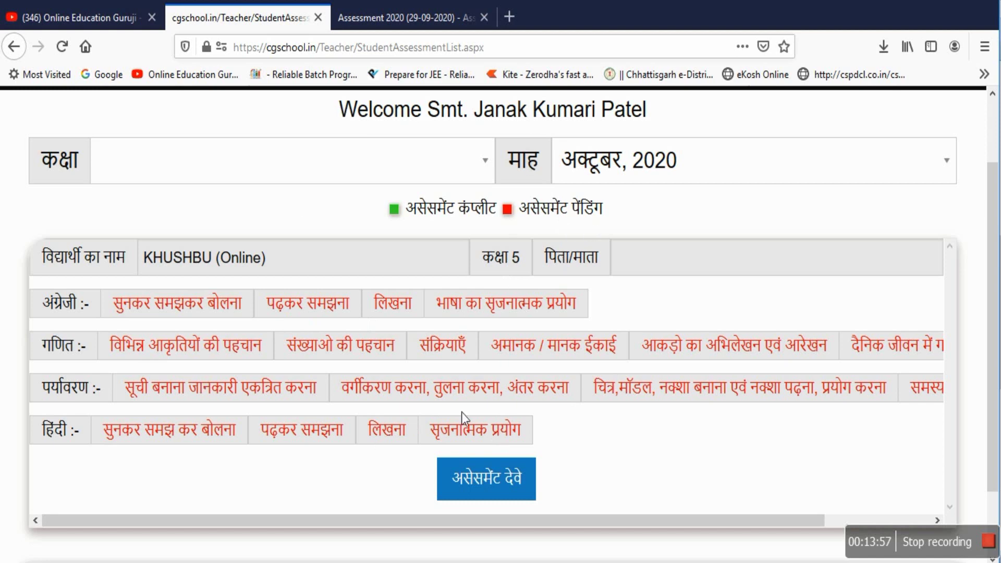
click(491, 479)
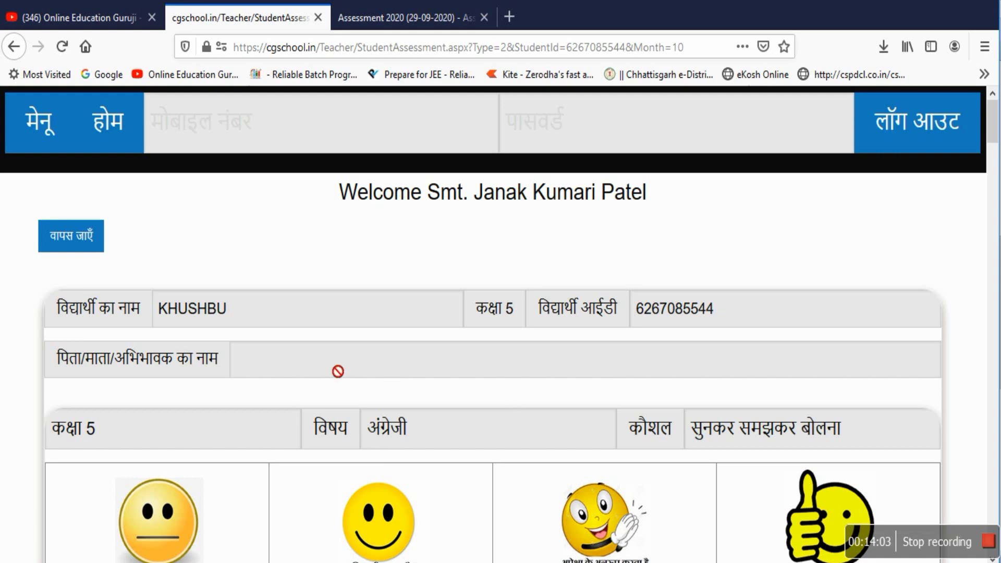
Rate the student's अंग्रेजी skills: सुनकर समझकर बोलना as गहरी समझ है and पढ़कर समझना as अपेक्षा के अनुरूप करता है
scroll(335, 368, down, 3)
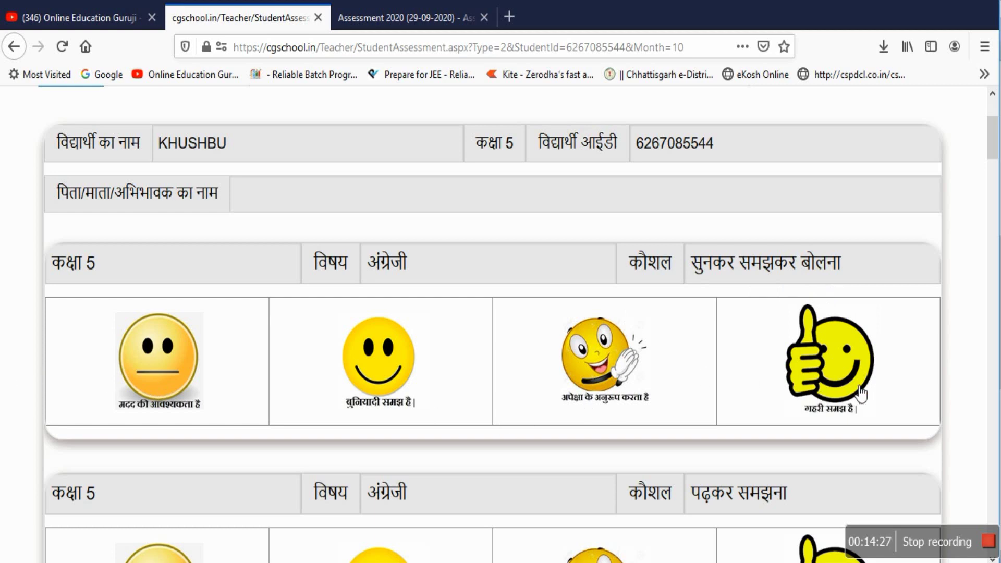
click(831, 361)
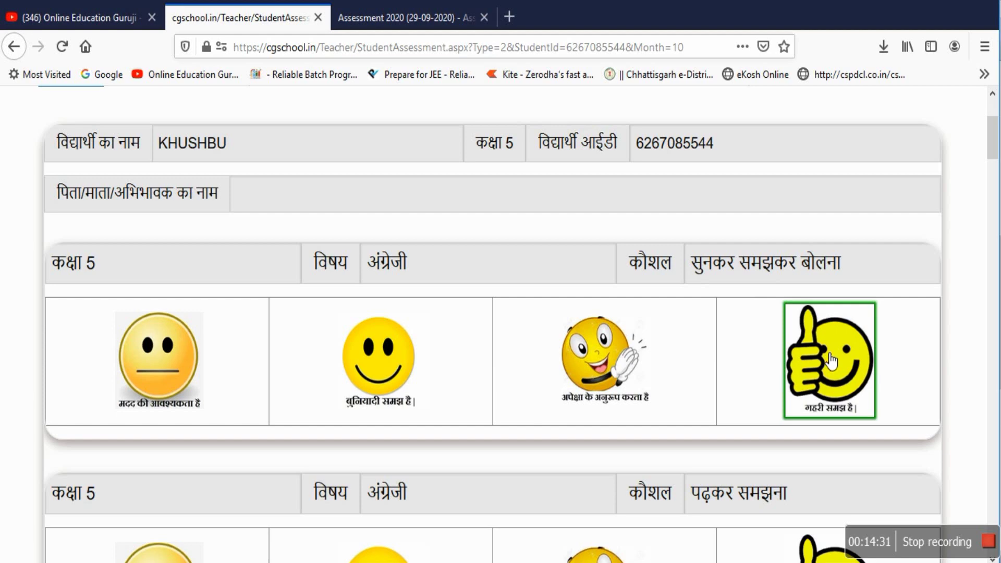
scroll(831, 360, down, 3)
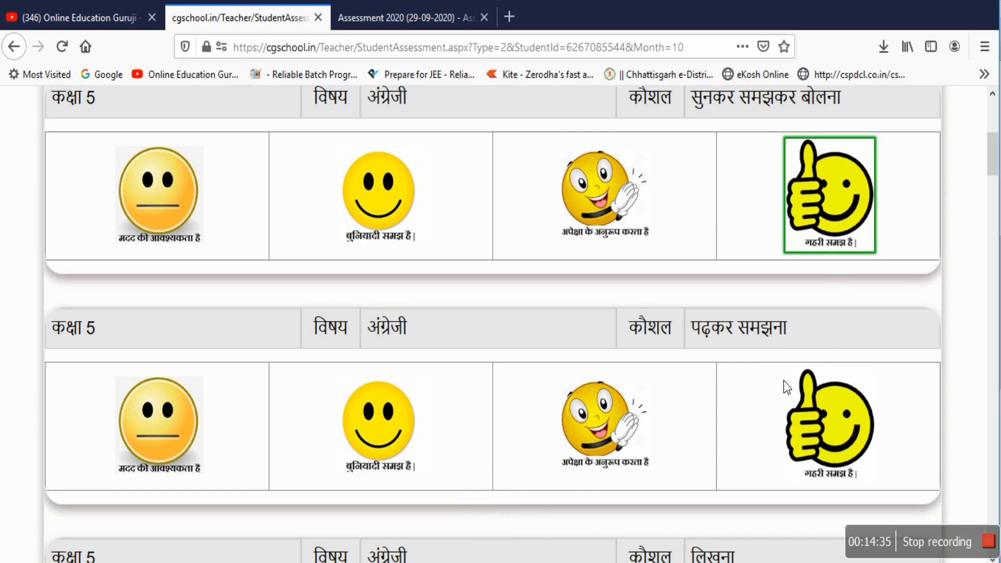
click(603, 434)
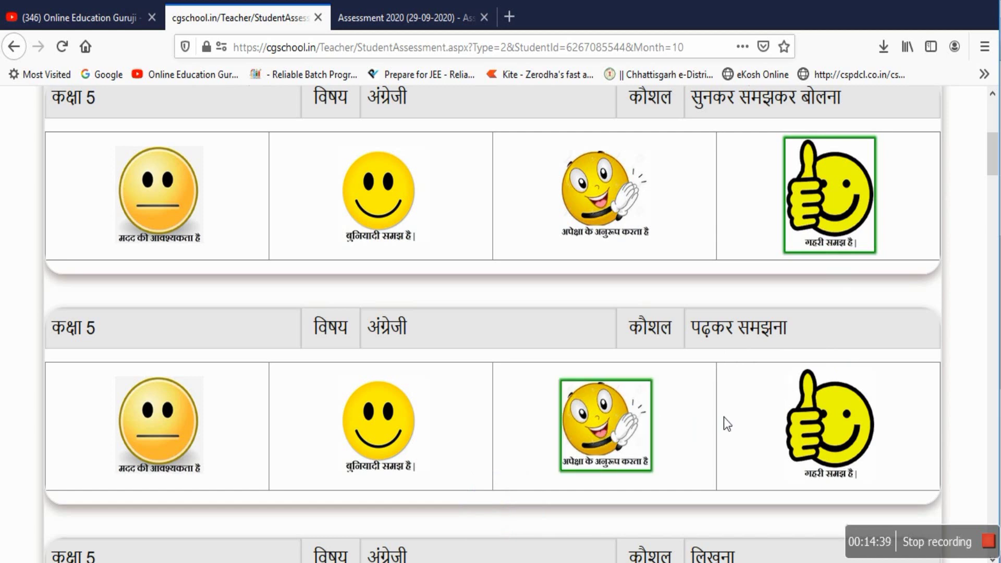
Review the remaining अंग्रेजी, गणित, पर्यावरण and हिंदी skill ratings down to the save option of the assessment
scroll(726, 423, down, 4)
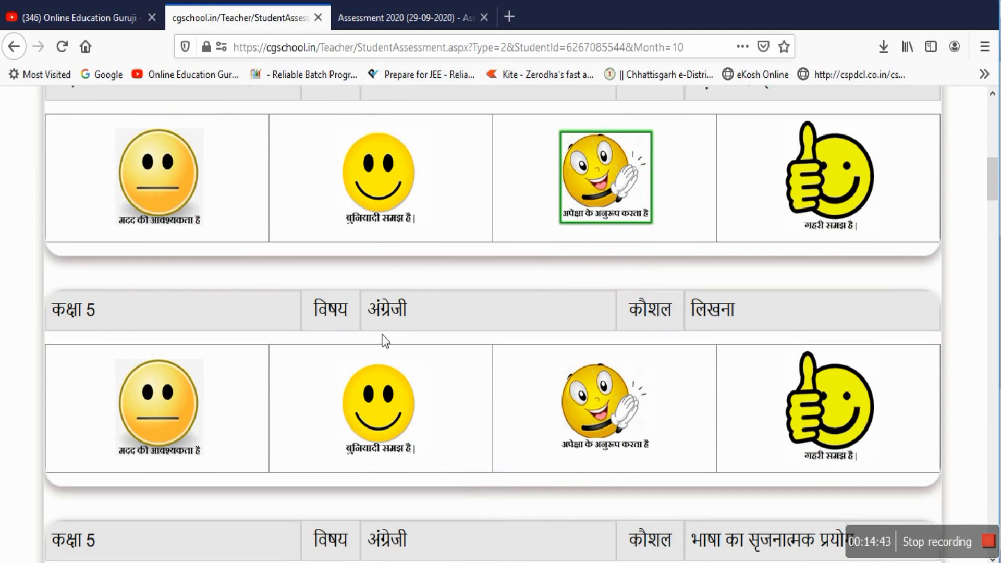
scroll(678, 406, down, 4)
scroll(679, 404, down, 20)
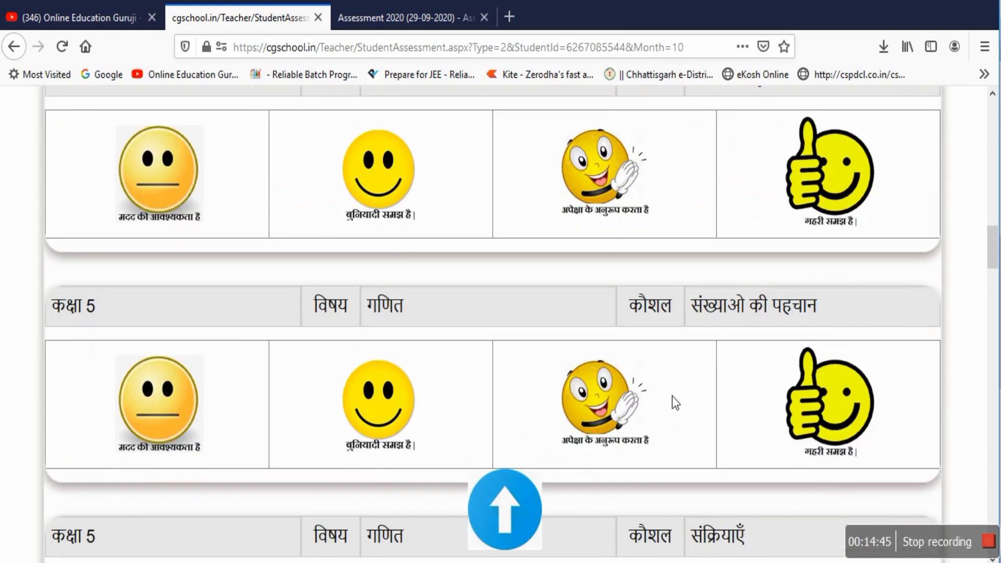
scroll(670, 393, down, 10)
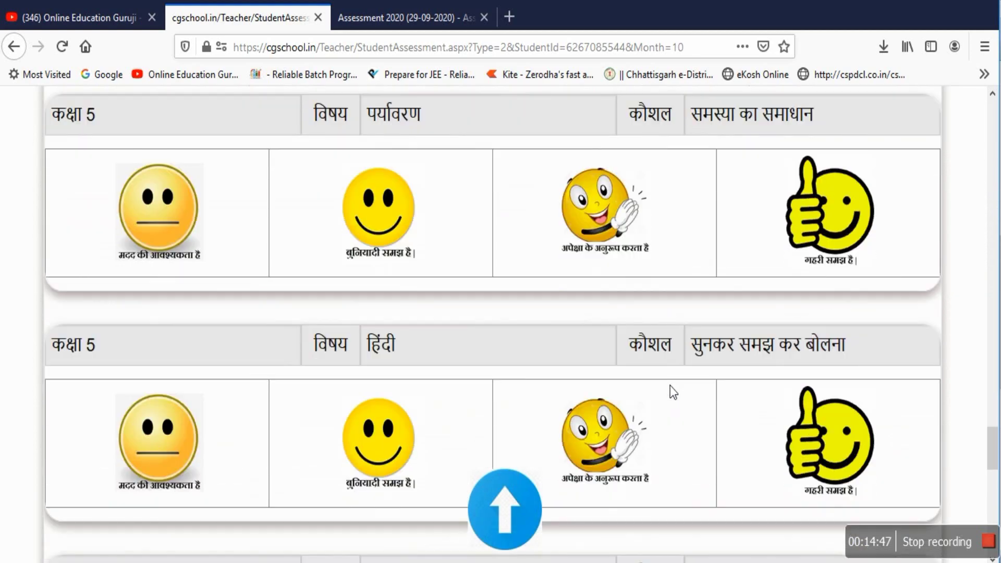
scroll(708, 379, down, 1)
scroll(709, 379, down, 10)
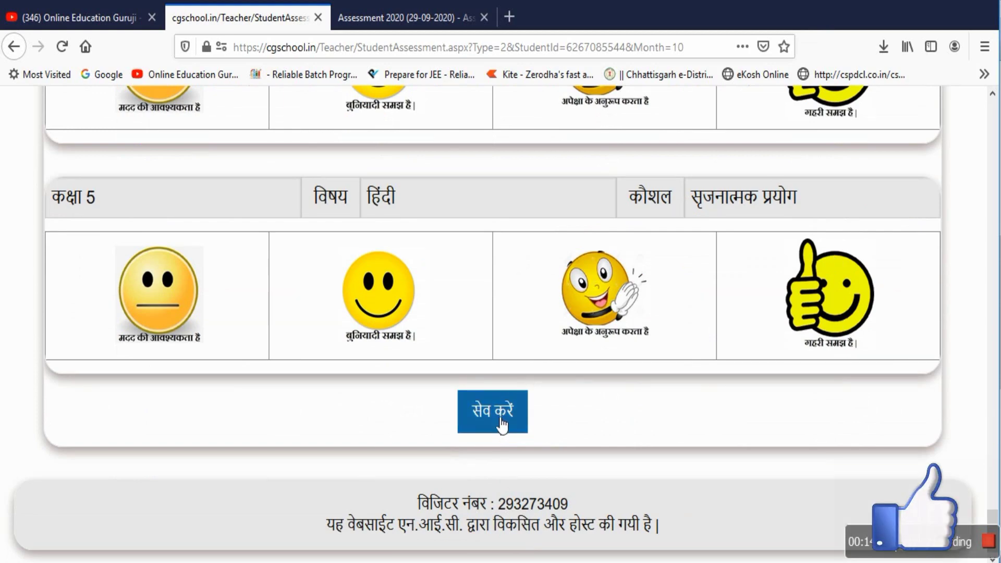
Look over the कक्षा 5 student's skill ratings from start to end once more and go back to the assessment list without saving
scroll(574, 382, up, 15)
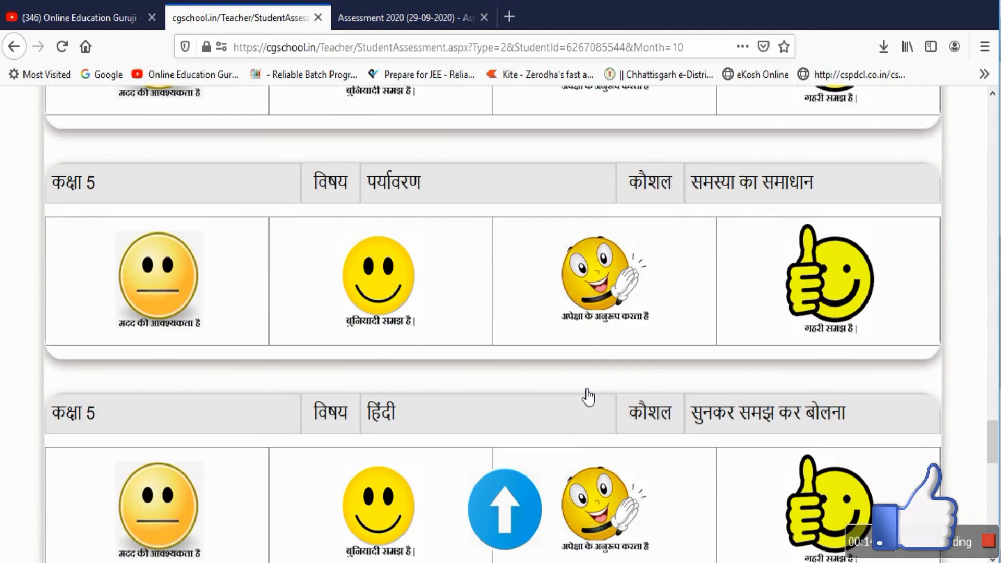
scroll(587, 397, up, 15)
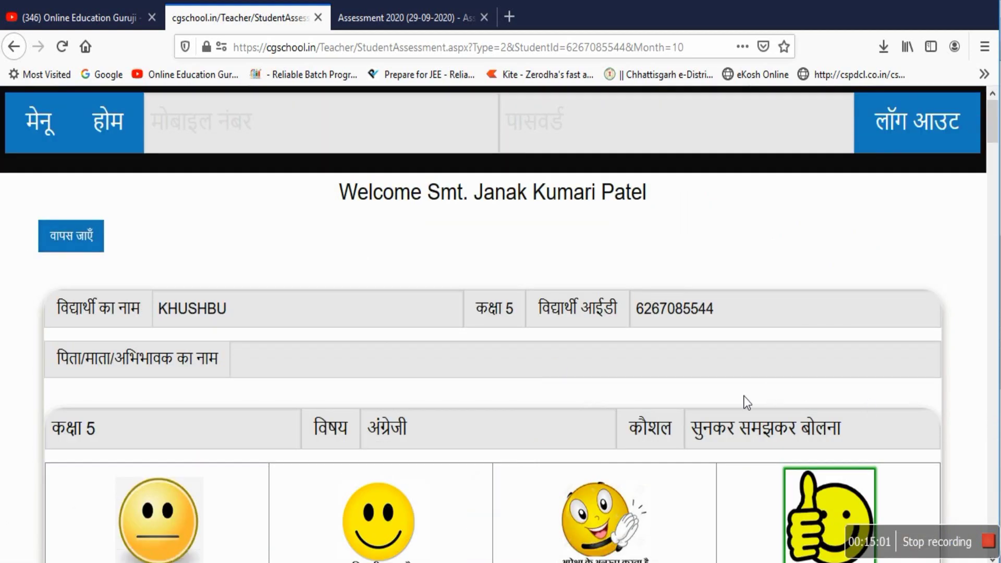
scroll(572, 405, down, 15)
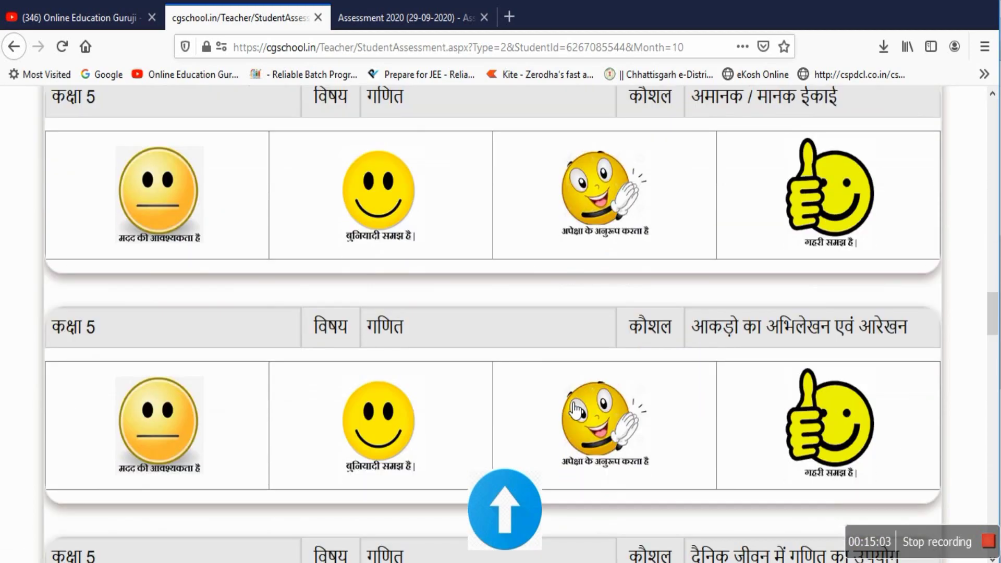
scroll(574, 409, down, 15)
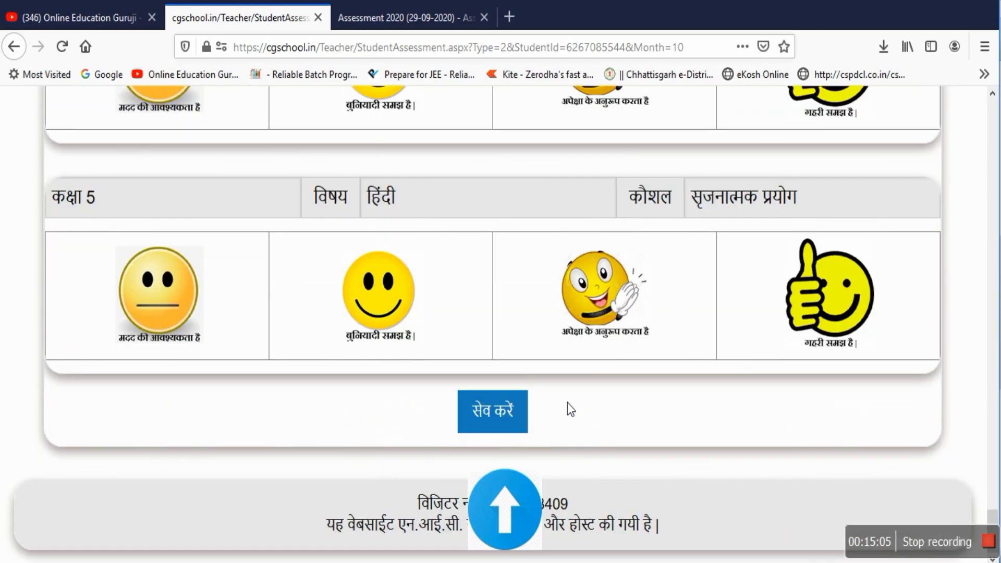
scroll(567, 403, up, 20)
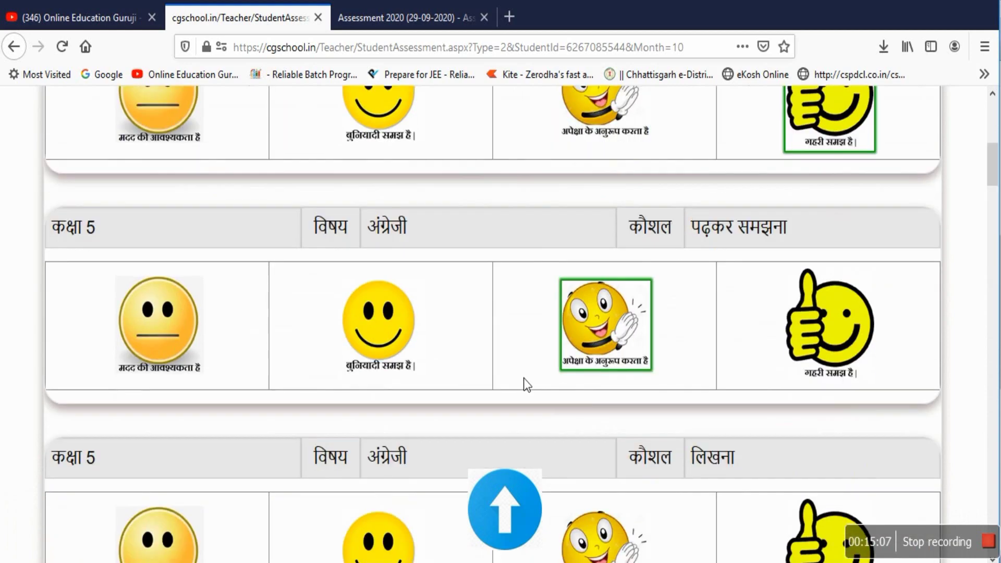
scroll(523, 378, up, 10)
click(68, 243)
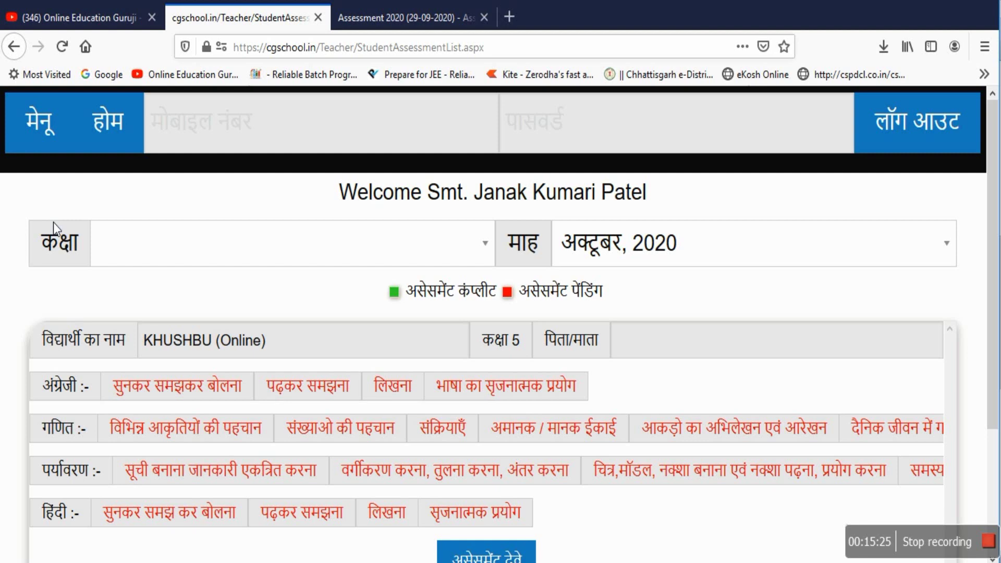
Leave the October 2020 student assessment list and return to the teacher dashboard with the side menu closed
click(51, 125)
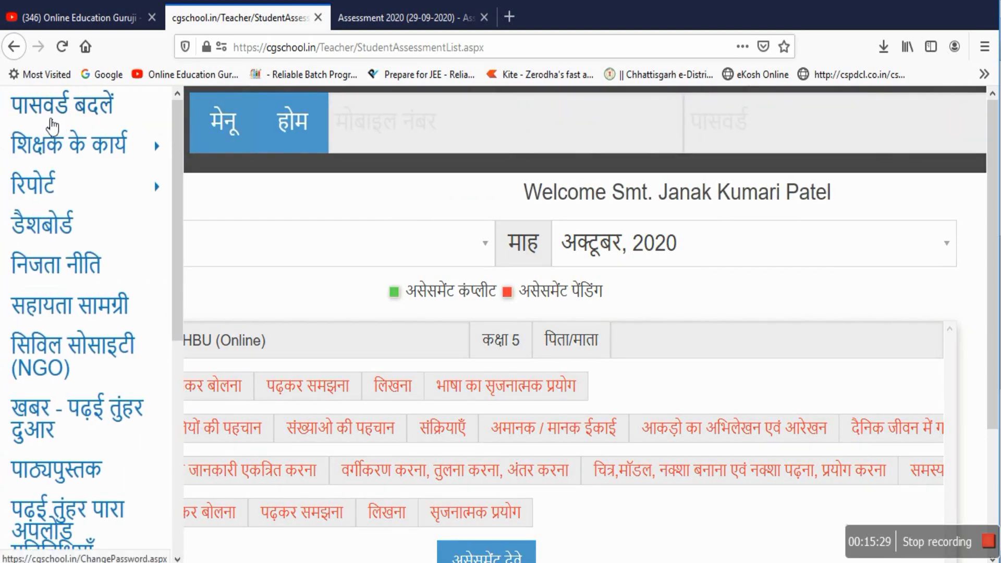
click(16, 47)
click(16, 47)
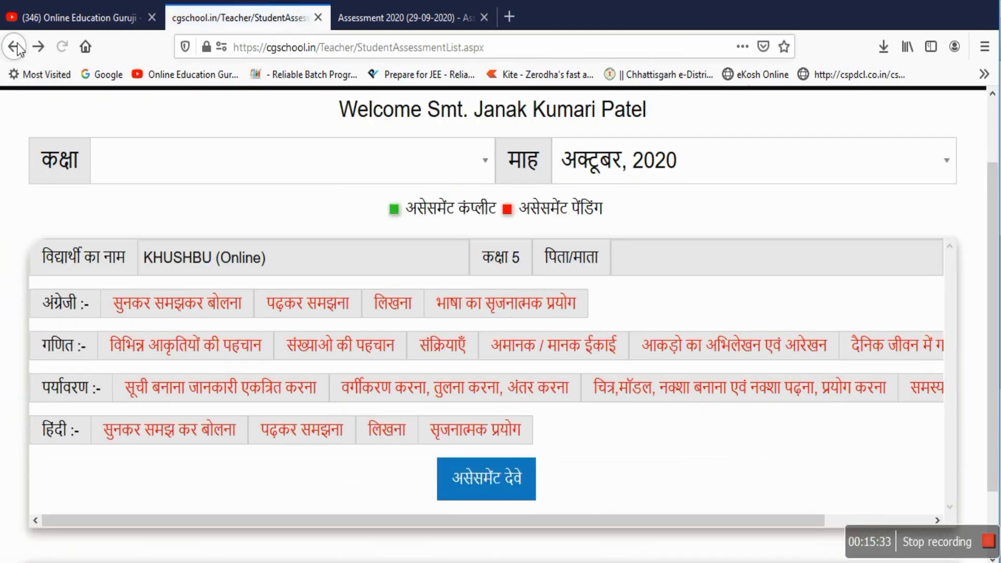
click(16, 47)
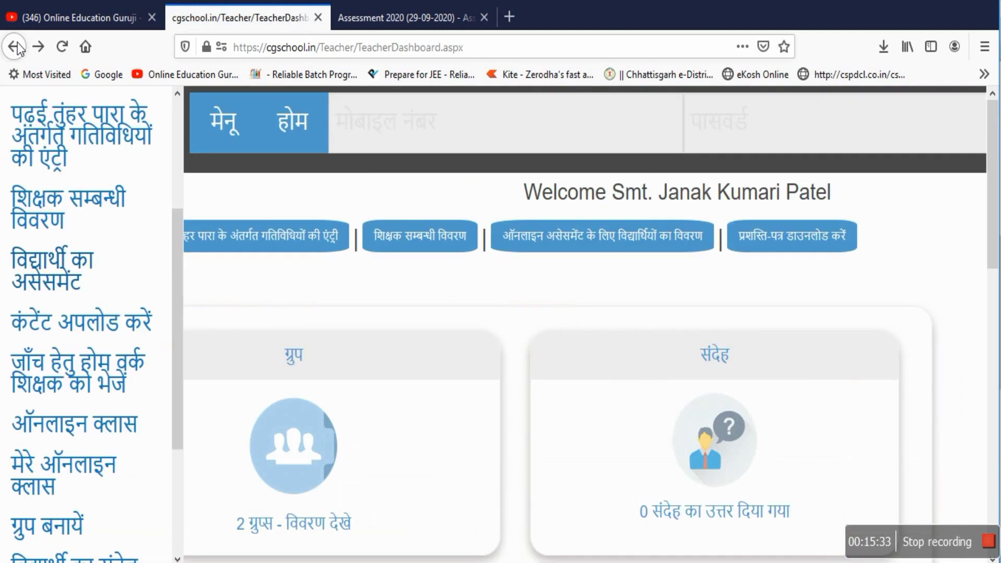
click(529, 380)
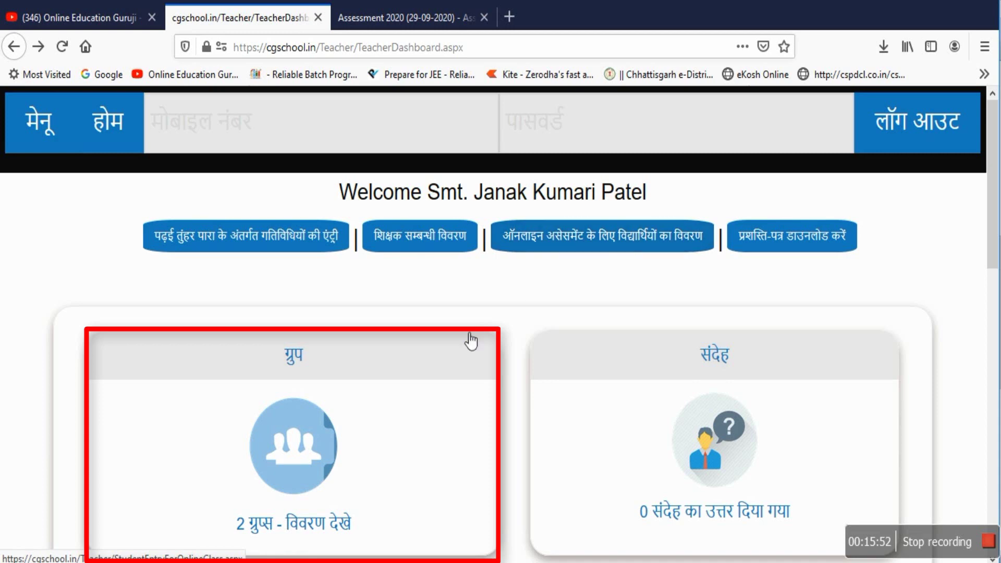
Examine the GOVT PS BHOTHALDIH member list in the teacher's ग्रुप details and return to the dashboard
scroll(453, 423, down, 2)
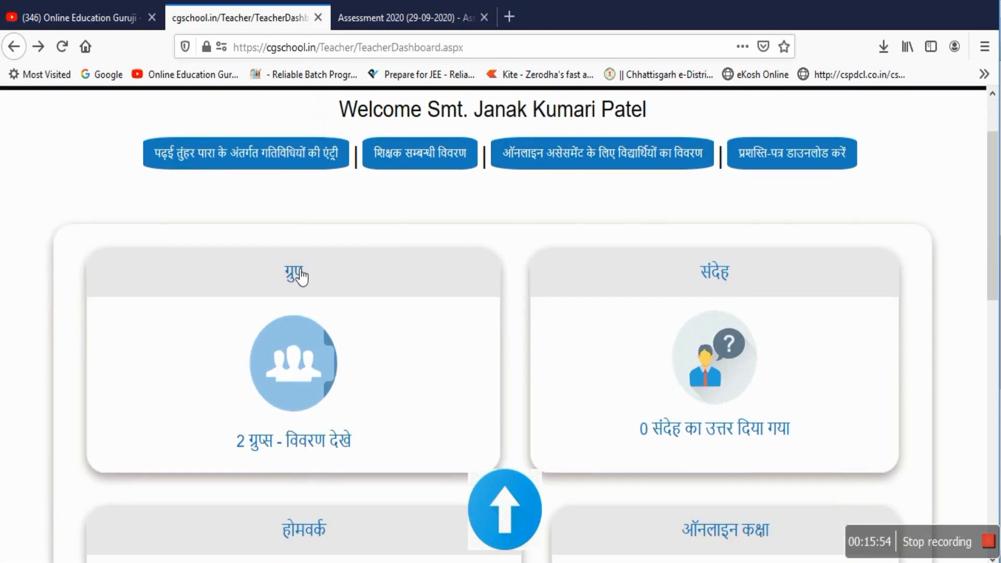
click(296, 450)
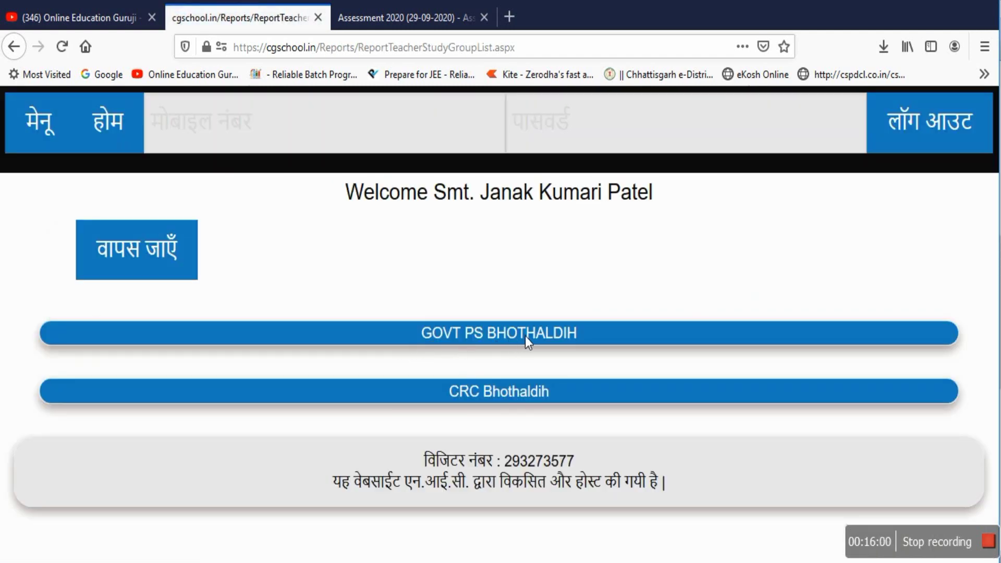
click(516, 336)
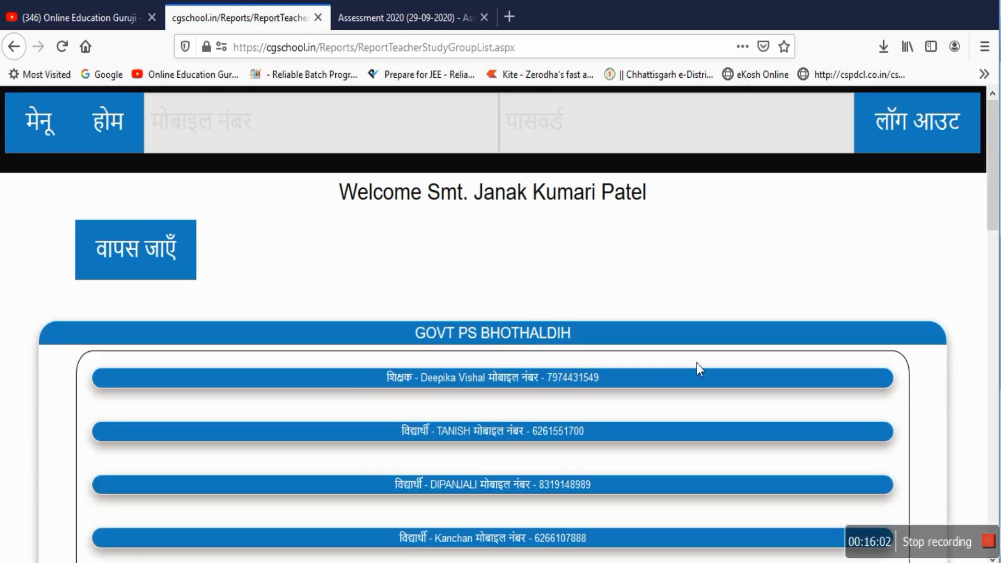
scroll(695, 361, down, 3)
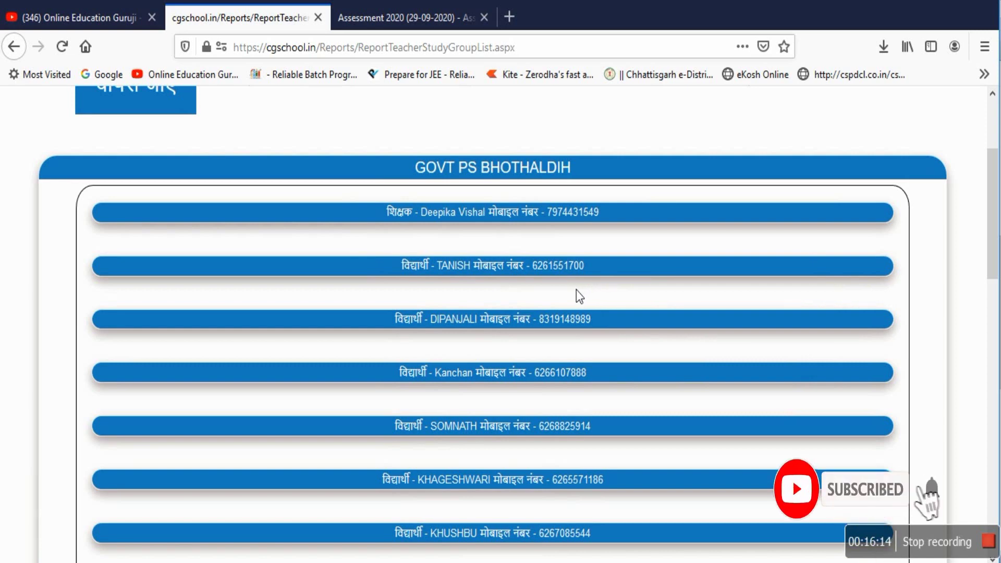
scroll(581, 483, down, 2)
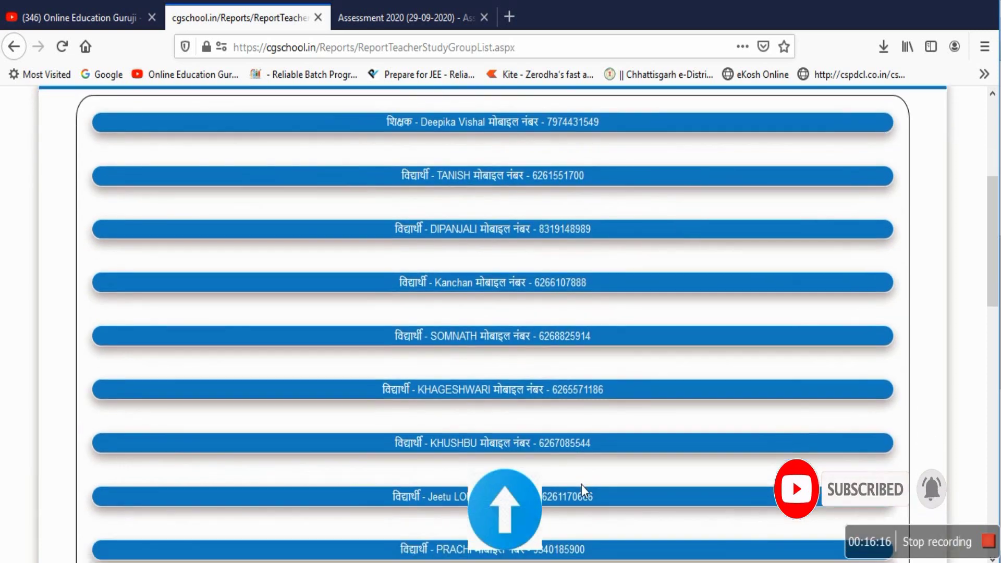
scroll(581, 483, down, 15)
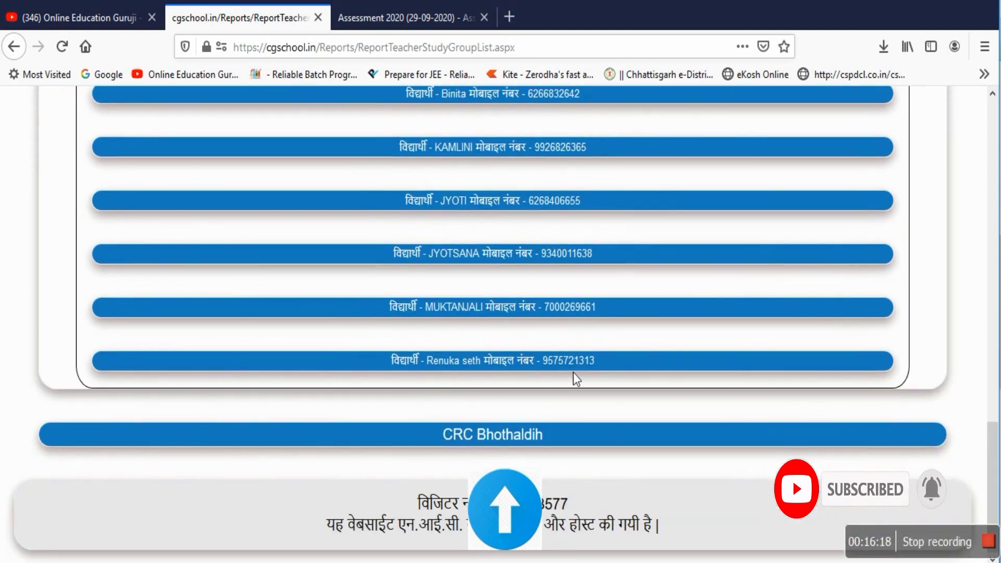
scroll(552, 234, up, 15)
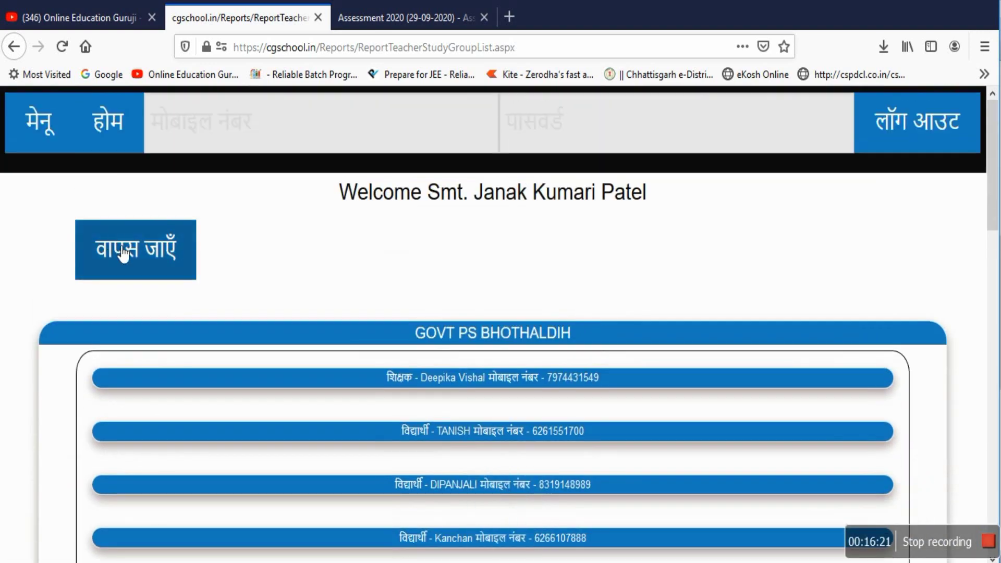
click(126, 252)
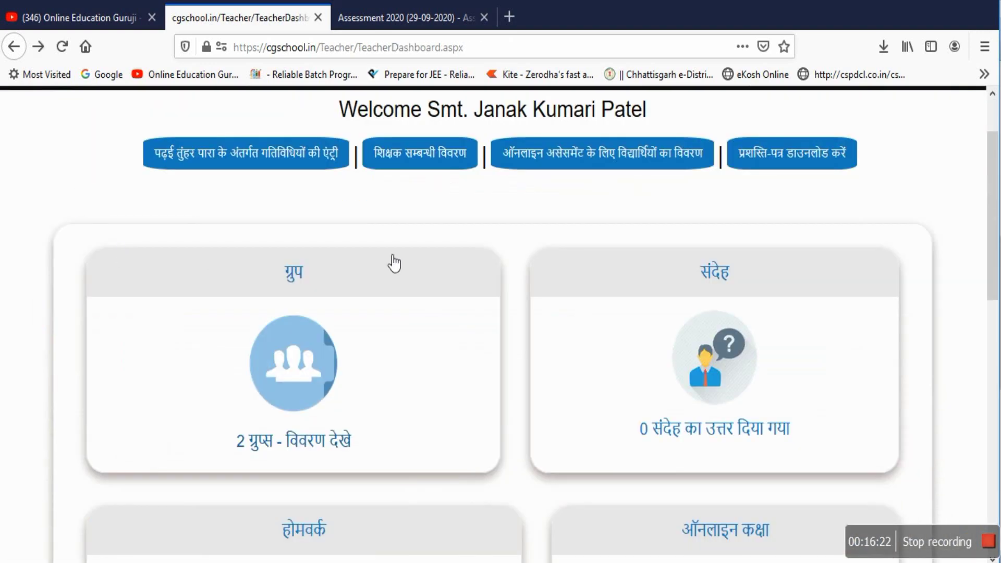
Show the student mobile number search under ऑनलाइन असेसमेंट के लिए विद्यार्थियों का विवरण and return to the dashboard
click(609, 156)
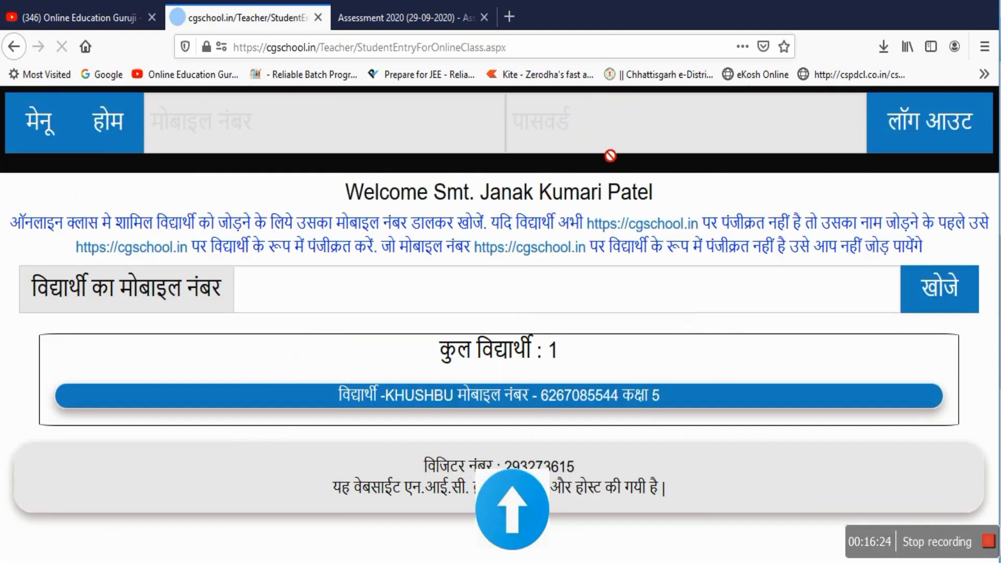
click(273, 296)
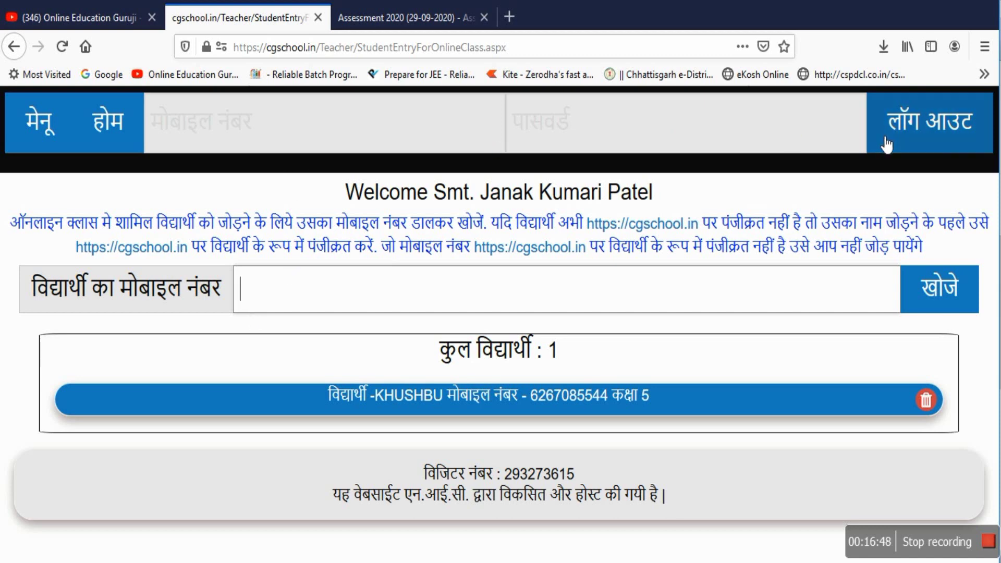
click(49, 127)
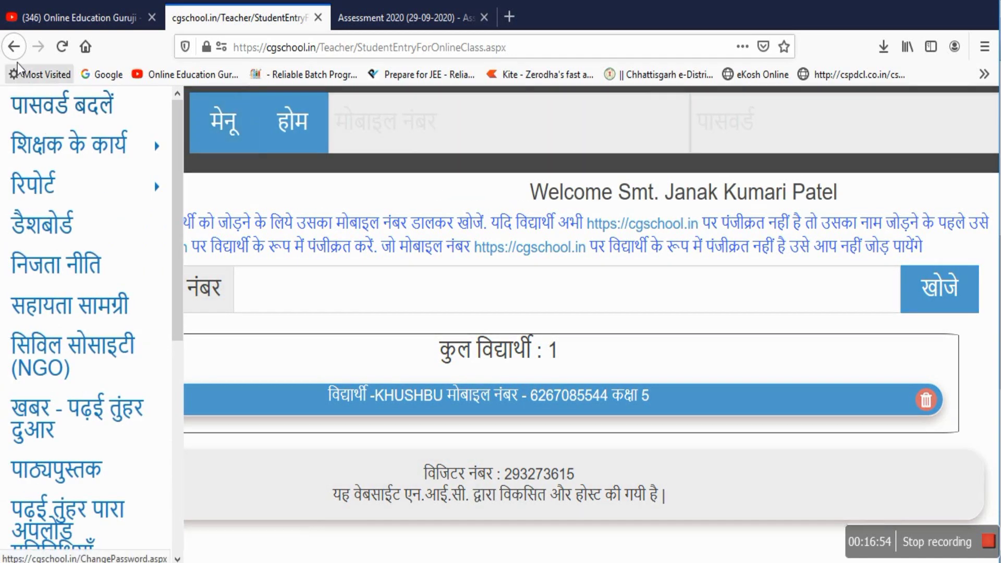
click(13, 47)
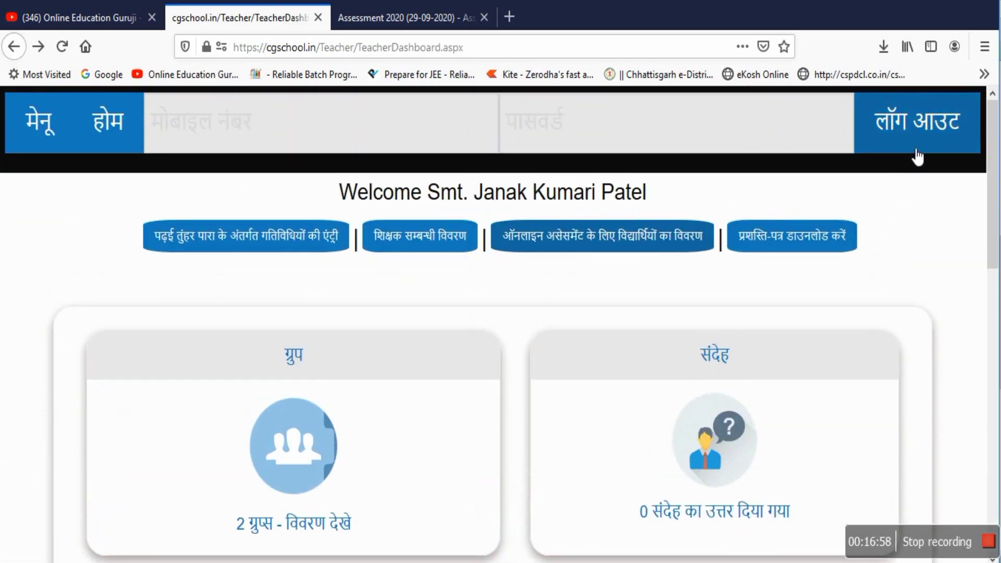
Log out of the teacher account and open the विद्यार्थी पंजीयन form at its mobile number entry
click(945, 124)
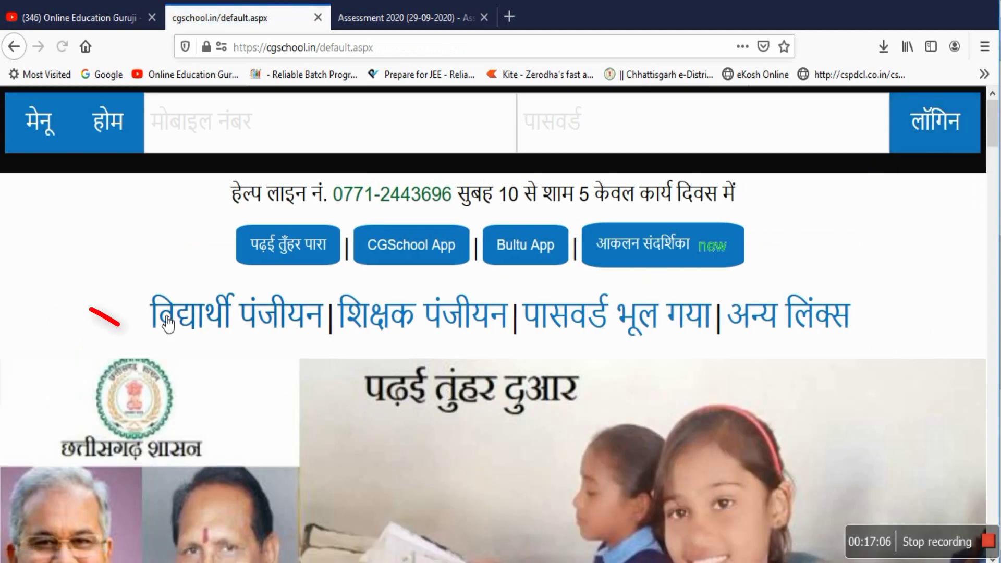
click(249, 323)
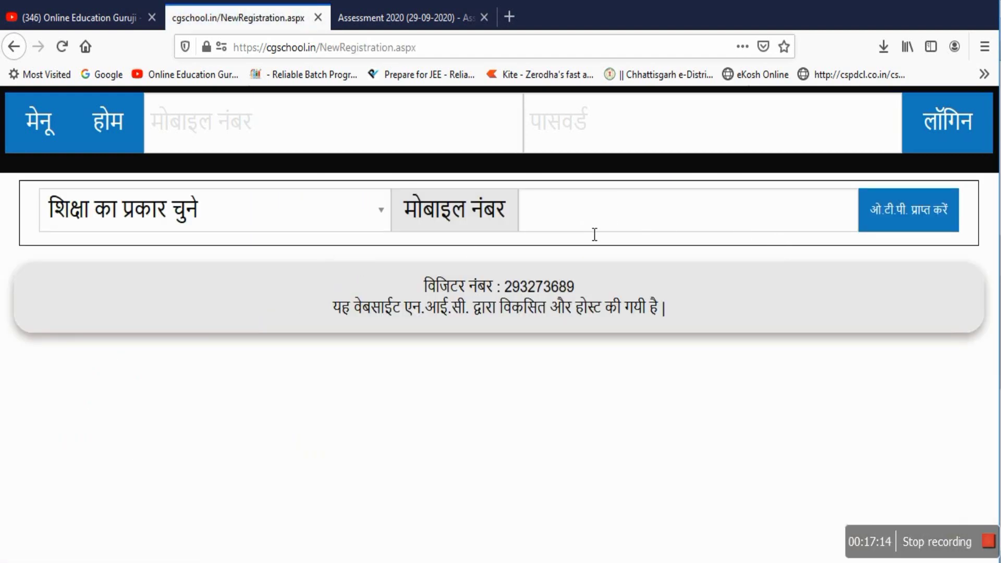
click(572, 212)
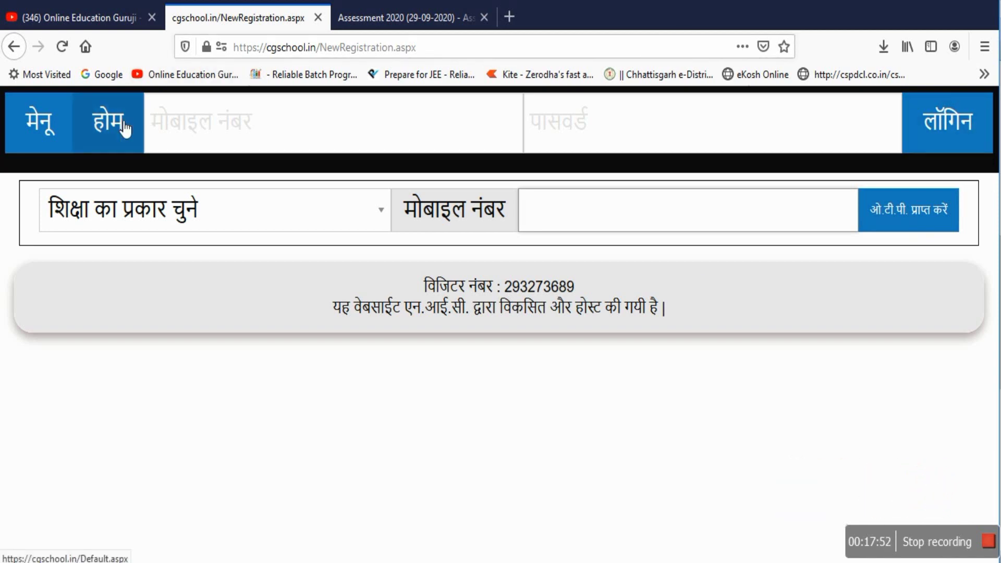
Log back in with the teacher's saved mobile number and account password, choosing शिक्षक as the login type
click(321, 149)
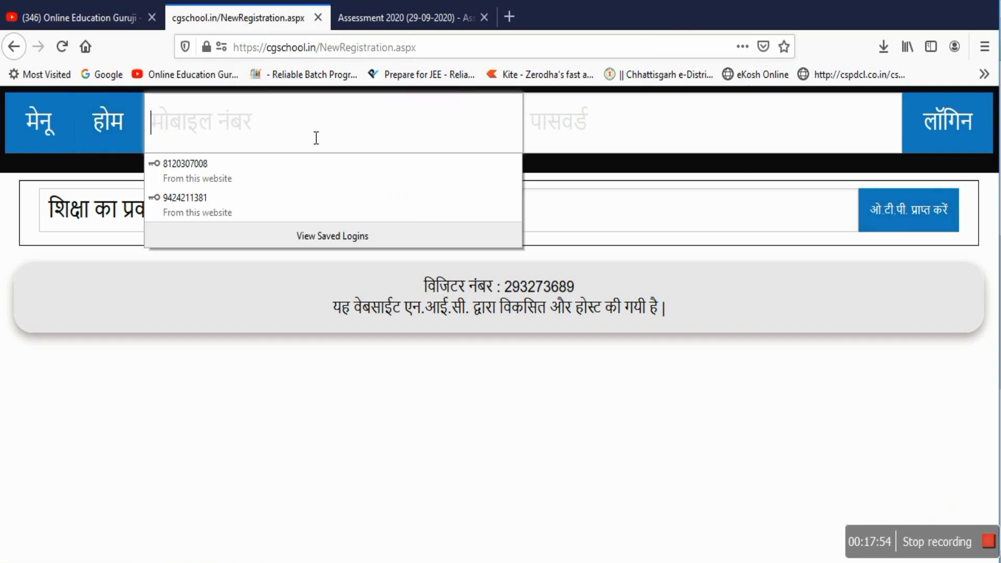
click(226, 208)
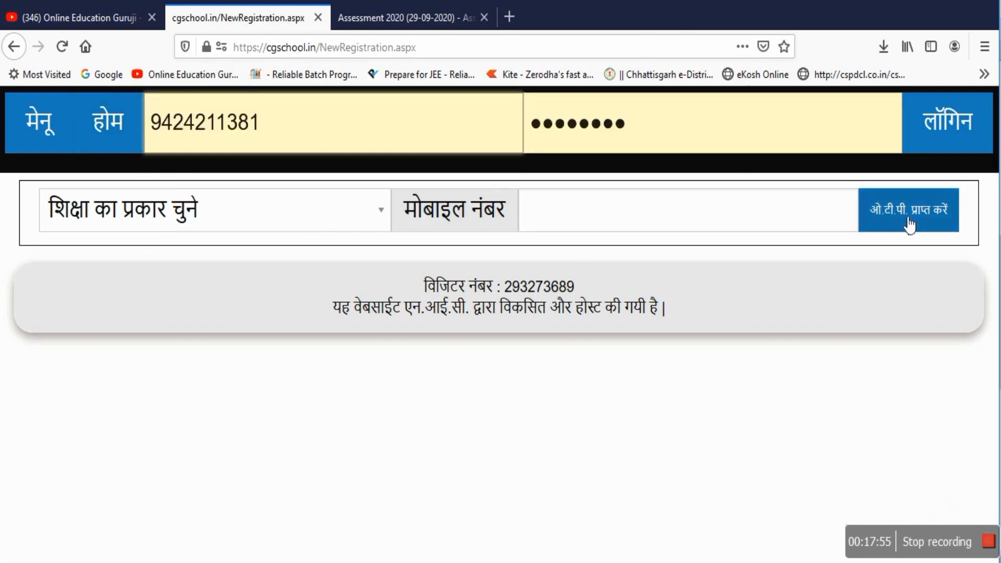
click(962, 129)
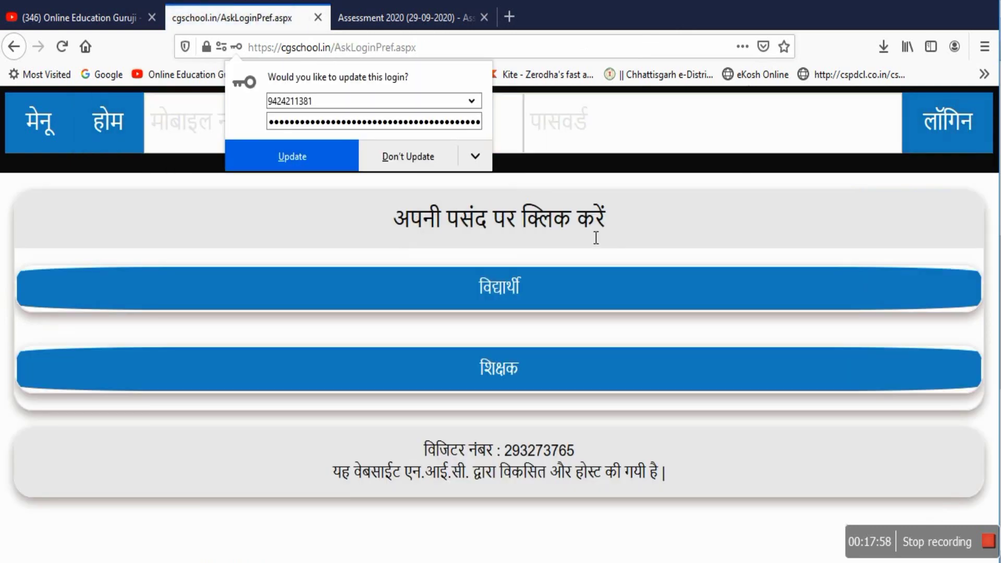
click(532, 373)
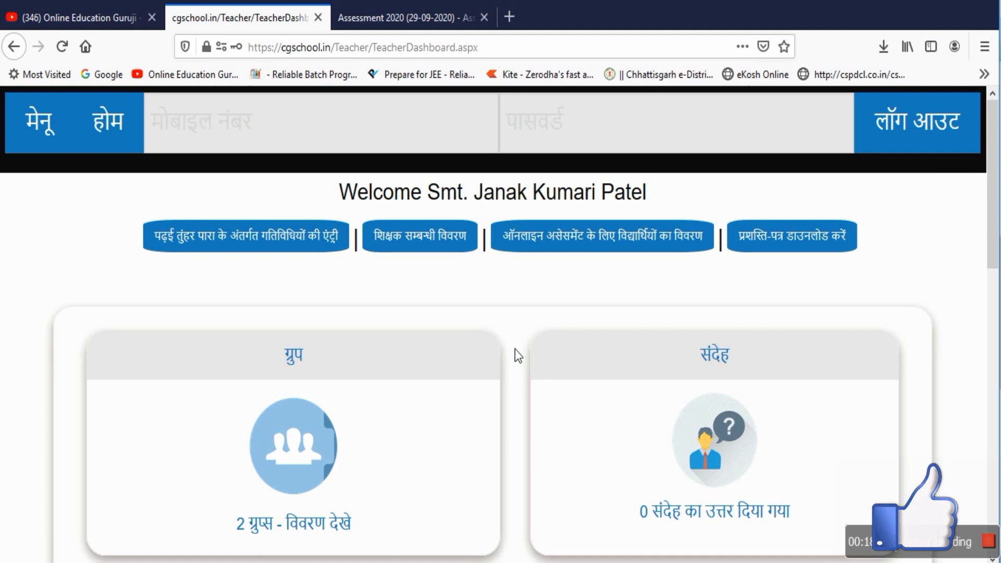
Switch to the open YouTube page of the Online Education Guruji channel
click(111, 12)
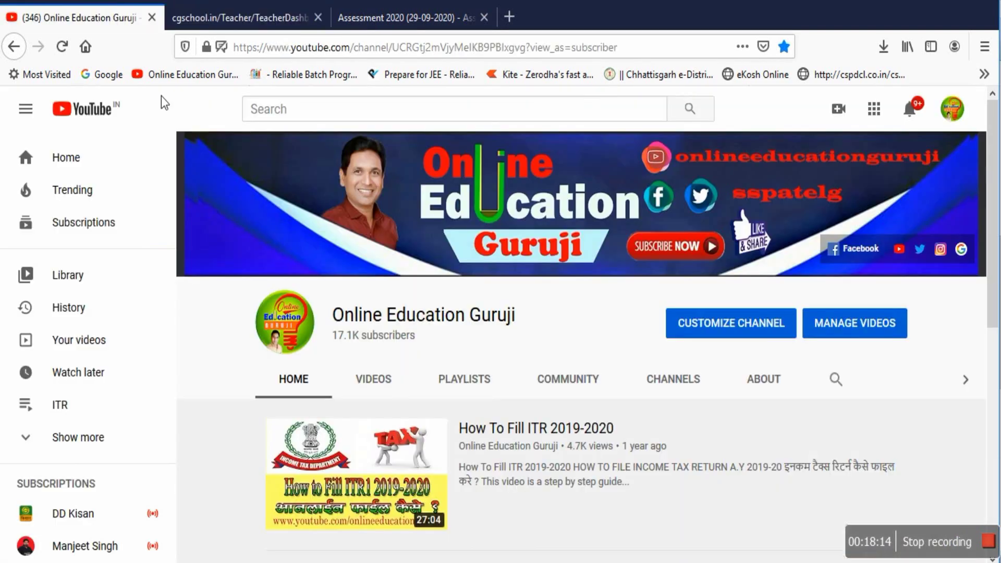